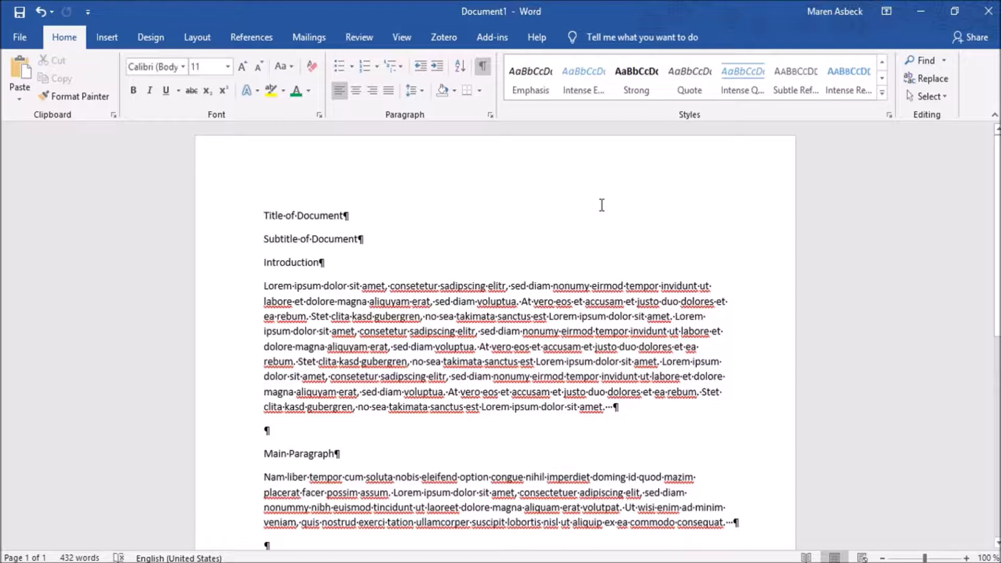
Apply the Title style to the "Title of Document" line and the Subtitle style to the "Subtitle of Document" line
left_click_drag(264, 216, 353, 221)
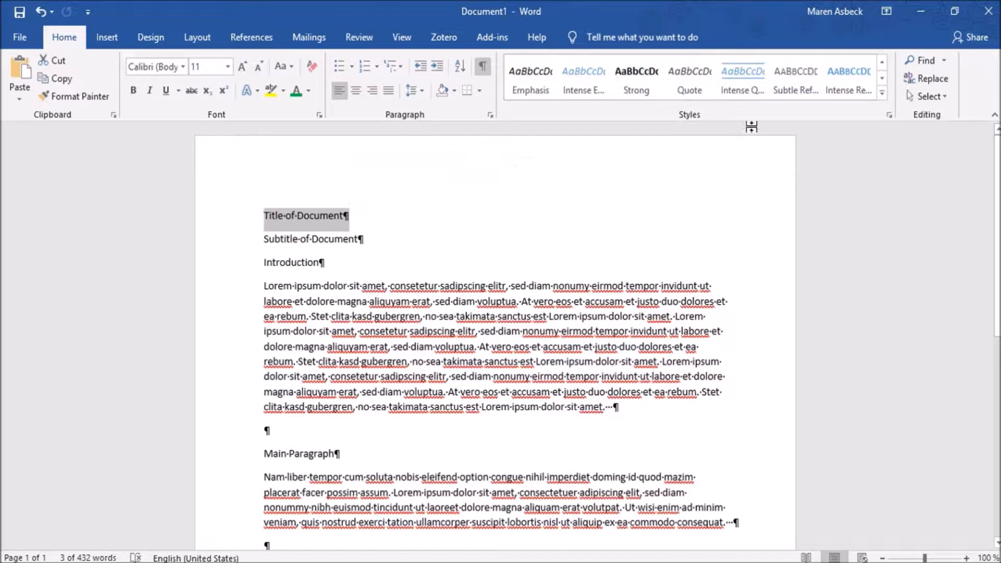
left_click(880, 96)
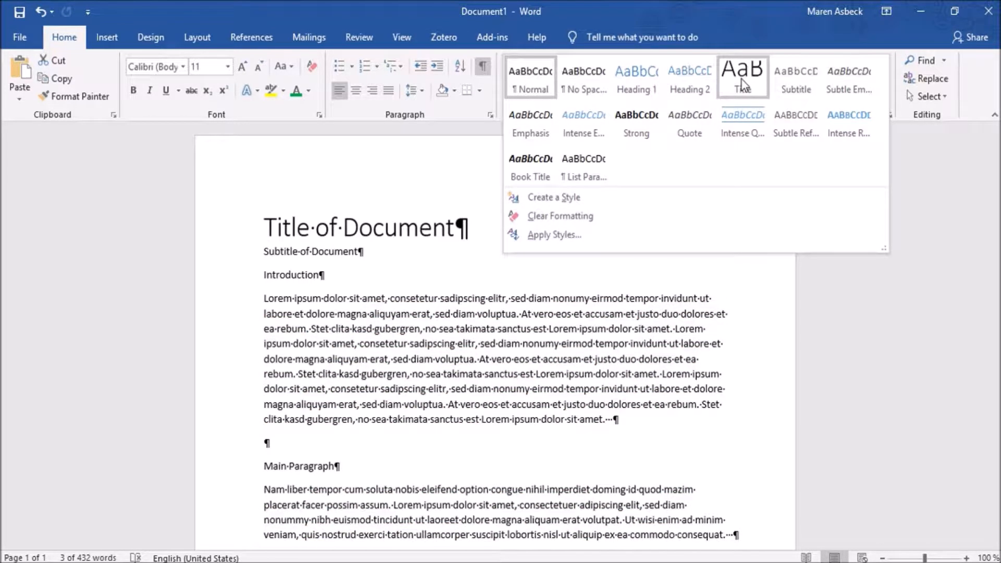
left_click(742, 83)
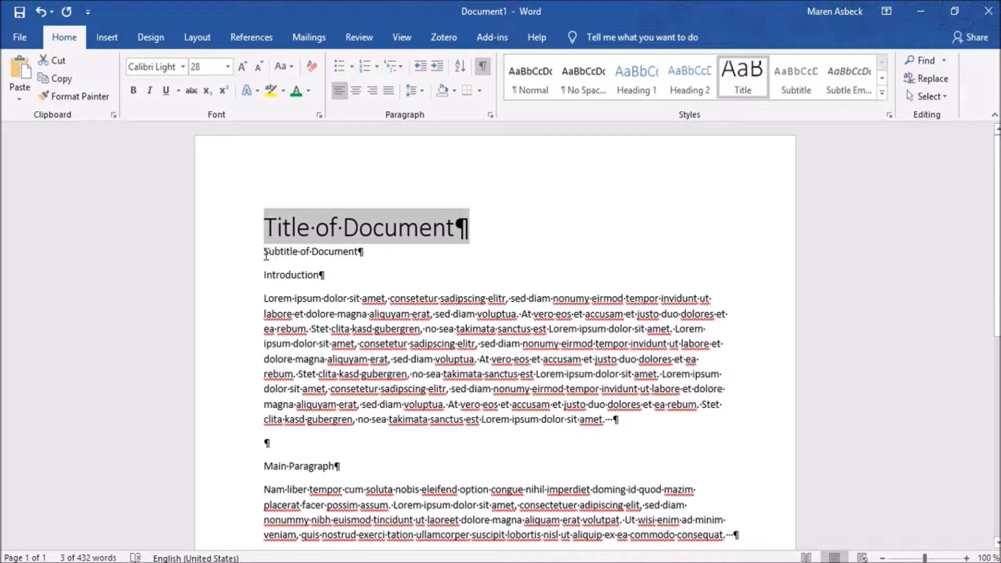
left_click_drag(266, 252, 396, 250)
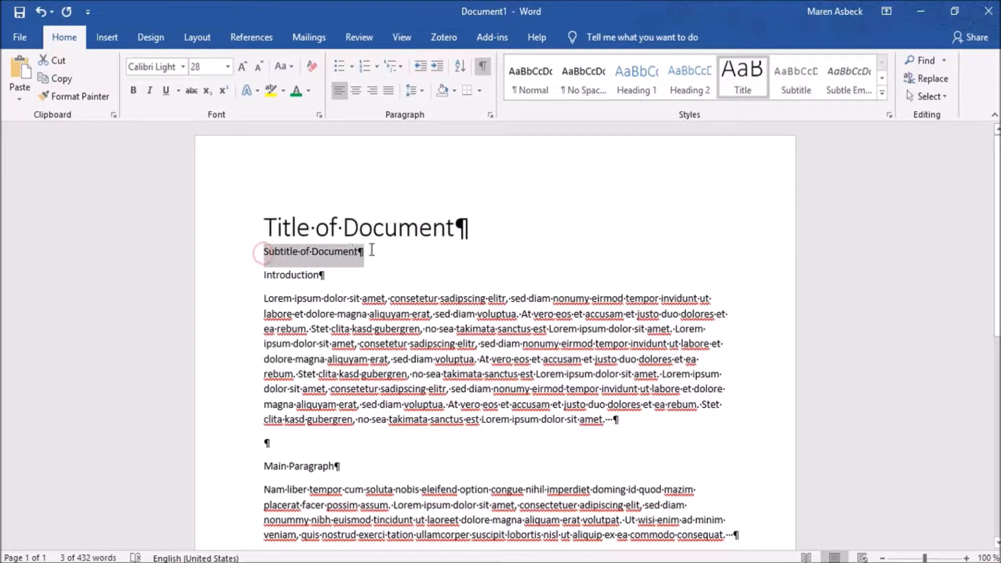
left_click(796, 84)
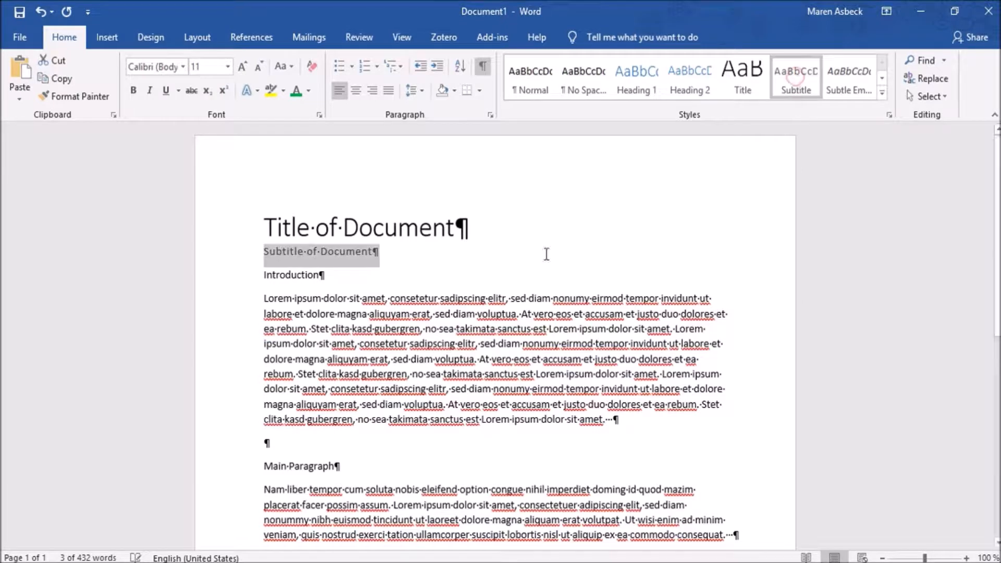
Apply the Heading 1 style to the "Introduction" and "Main Paragraph" headings
left_click_drag(264, 275, 339, 276)
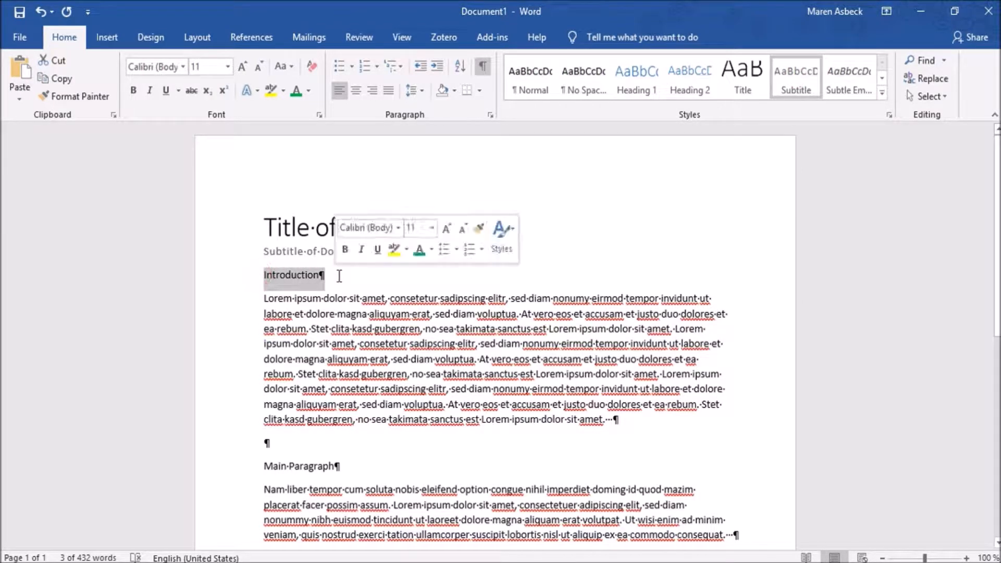
left_click(643, 77)
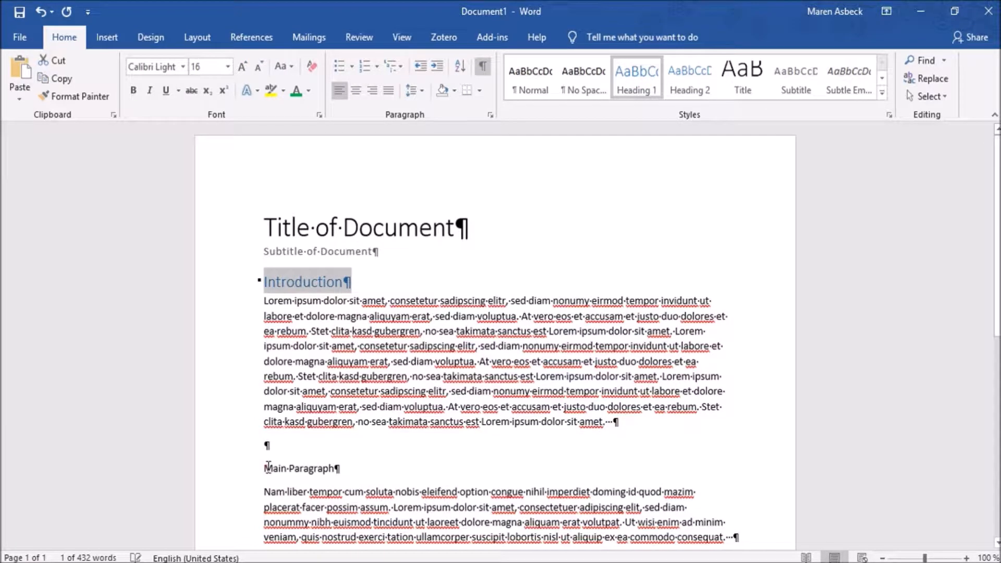
left_click_drag(263, 468, 340, 468)
left_click(637, 78)
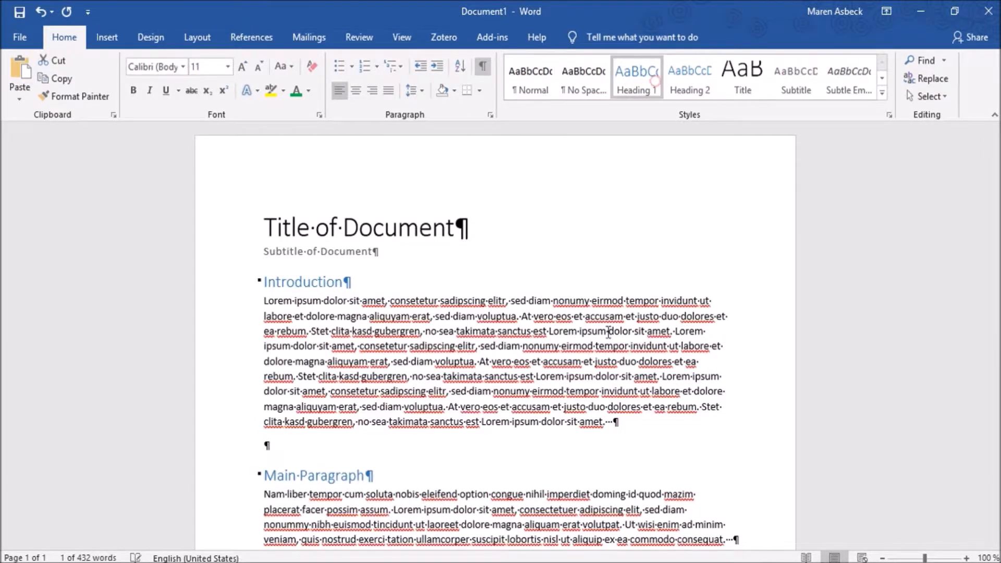
Apply the Heading 2 style to the "Subsection 1" heading
scroll(502, 365, "down", 5)
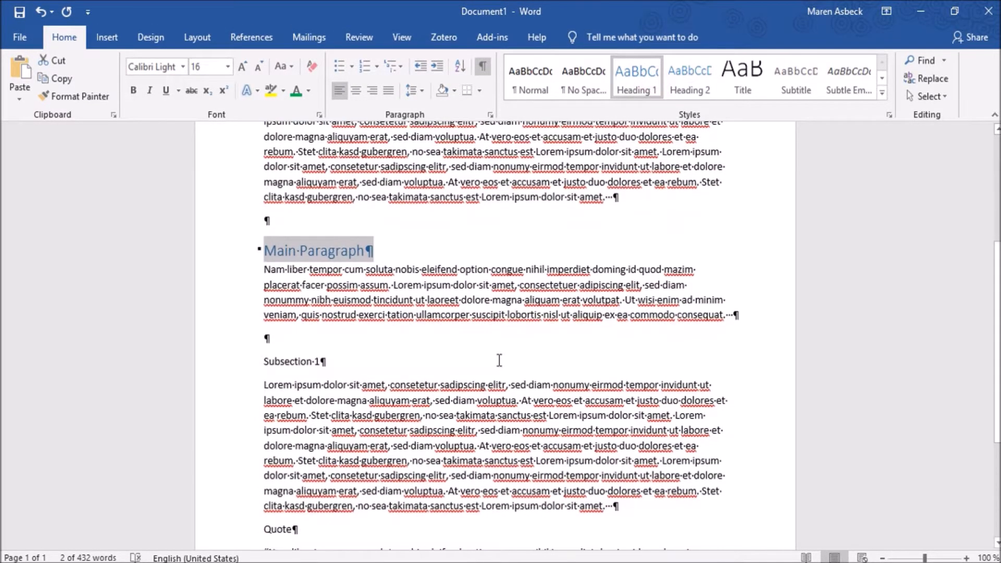
left_click(265, 362)
left_click_drag(282, 365, 358, 359)
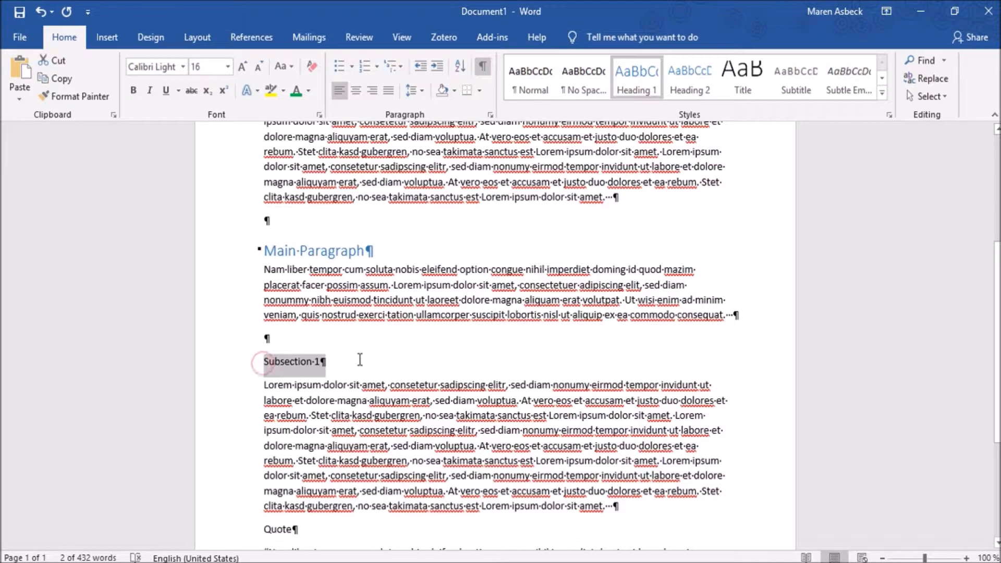
left_click(689, 82)
Apply the Quote style to the quoted paragraph below the "Quote" line
scroll(456, 334, "down", 4)
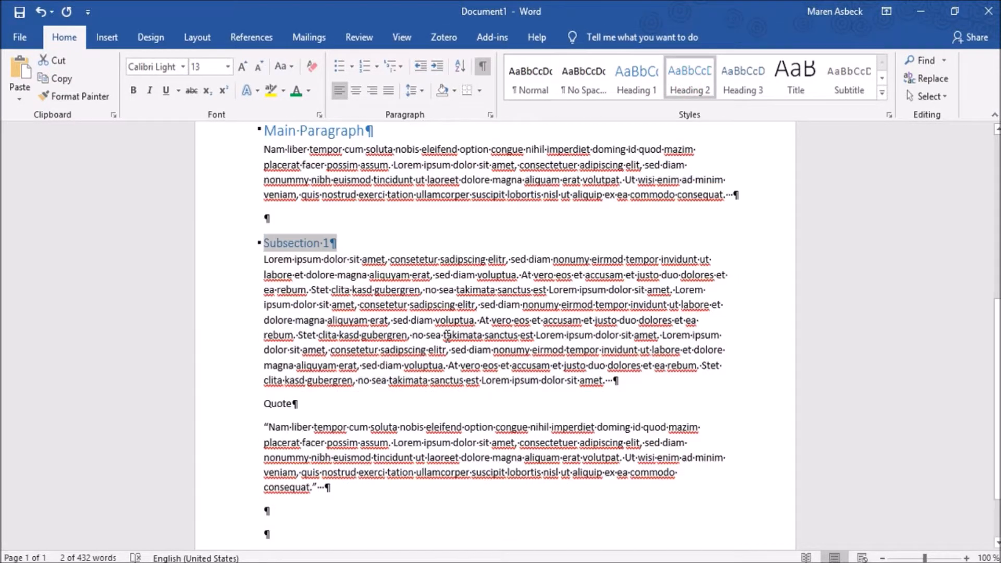
triple_click(263, 359)
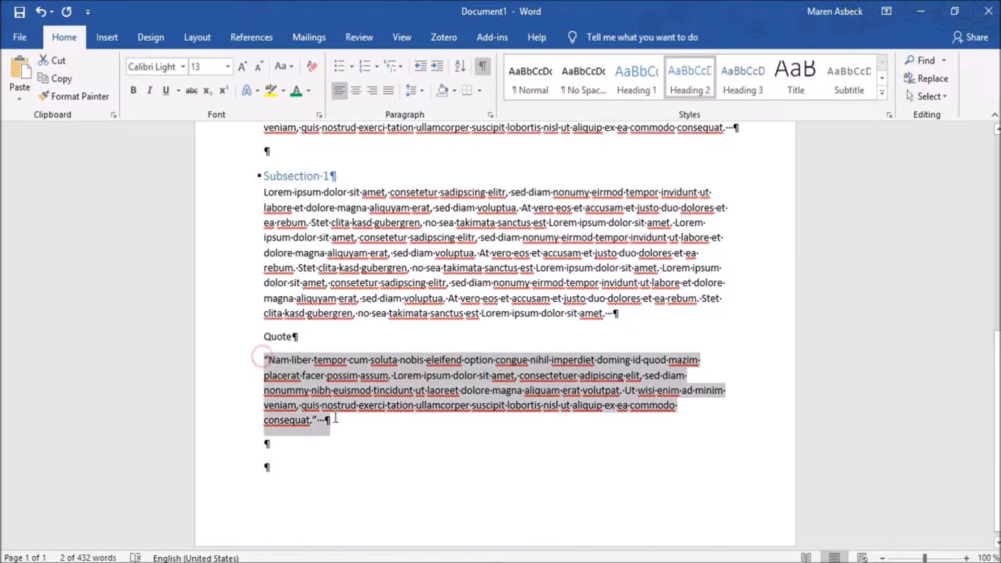
left_click(881, 92)
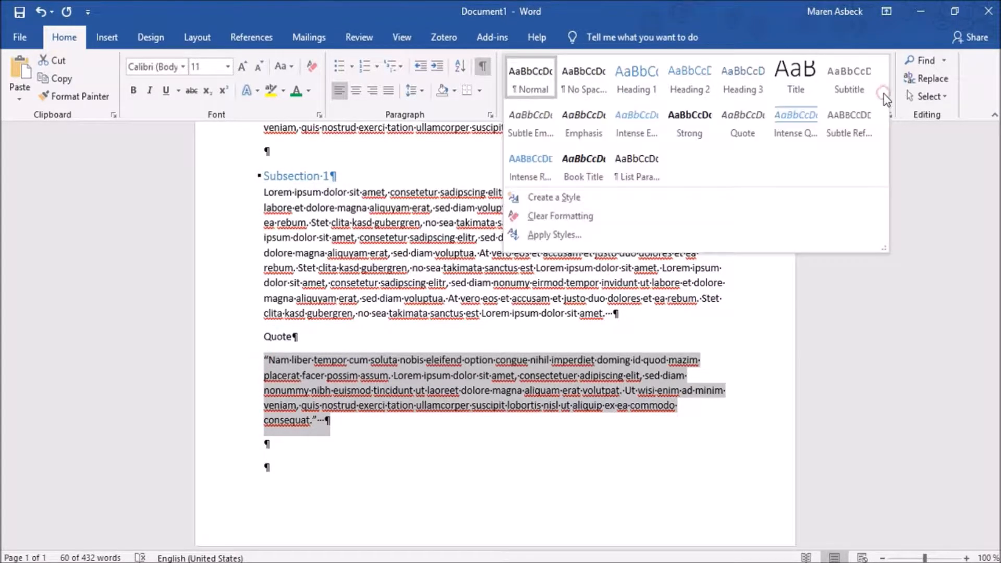
left_click(746, 127)
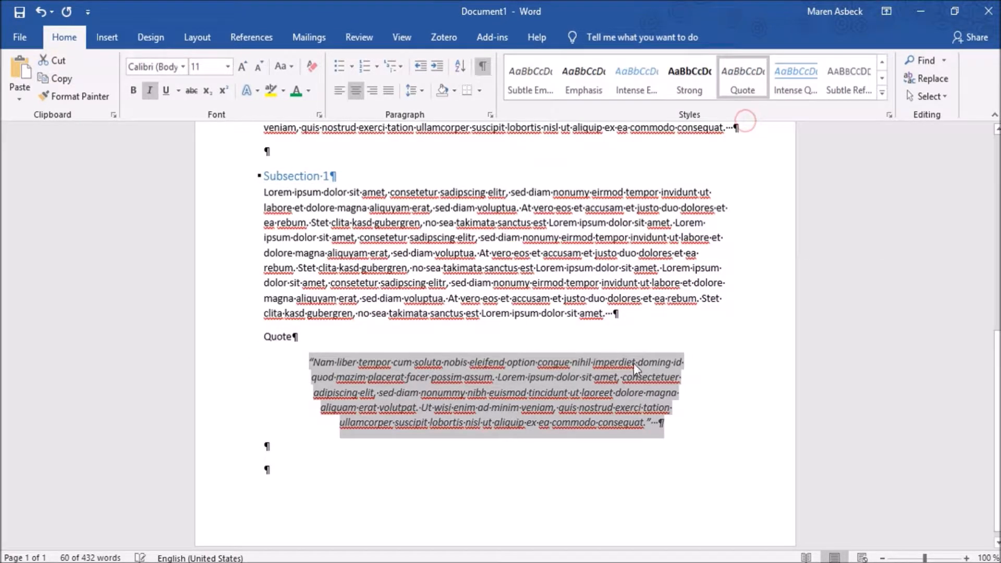
left_click(722, 473)
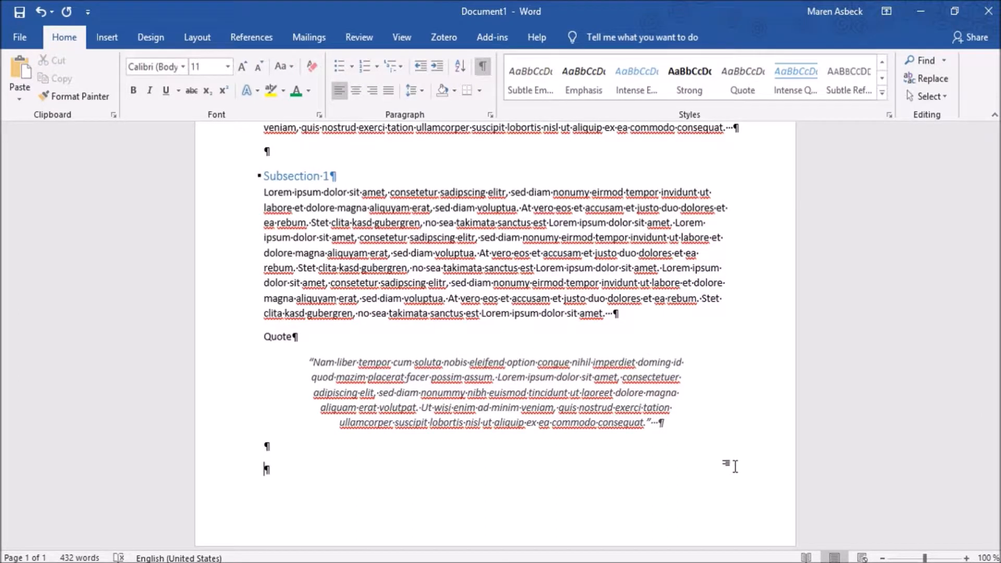
scroll(735, 466, "up", 10)
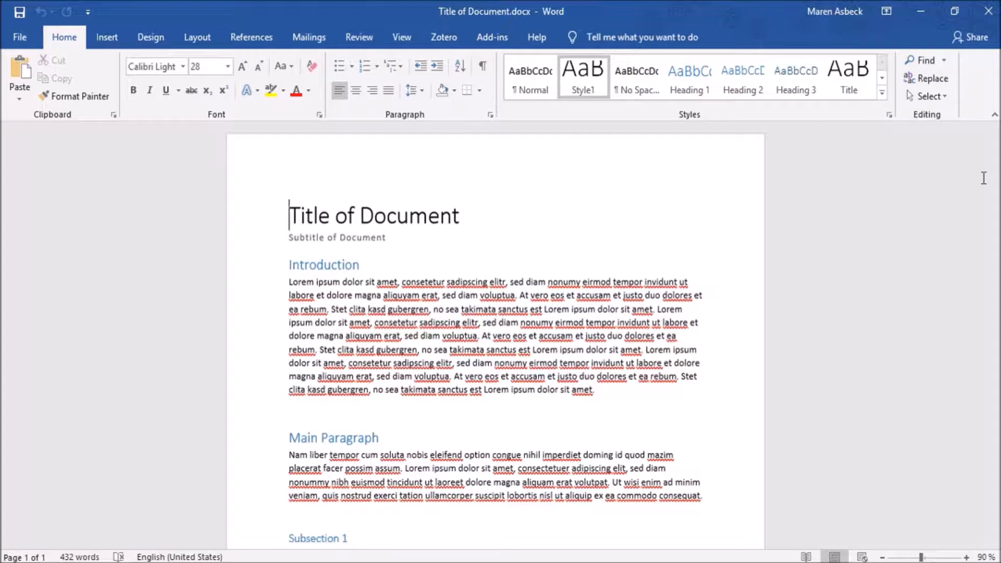
Start a new style based on the formatting of the body paragraph under "Introduction" and open its full settings
left_click(281, 284)
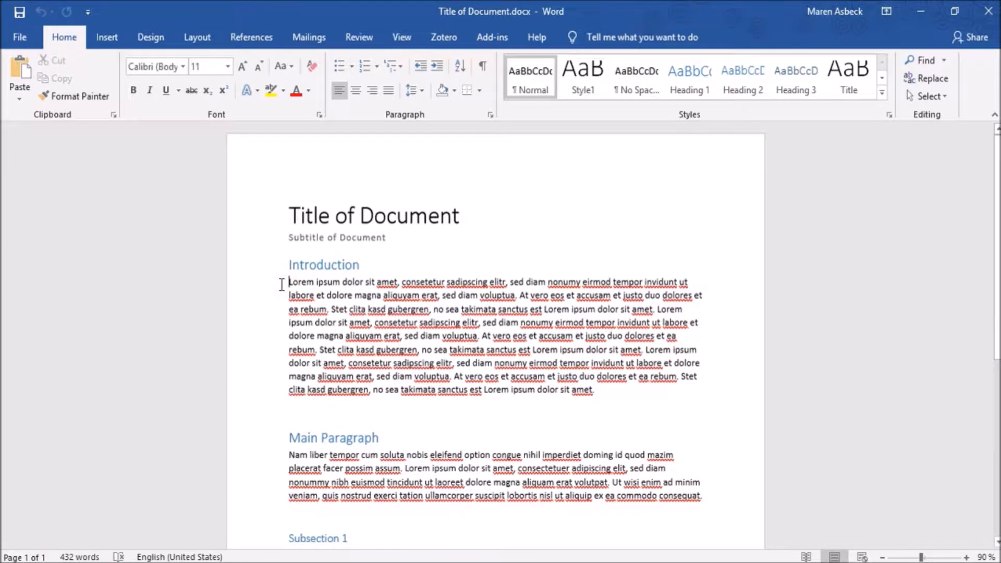
left_click_drag(282, 284, 638, 403)
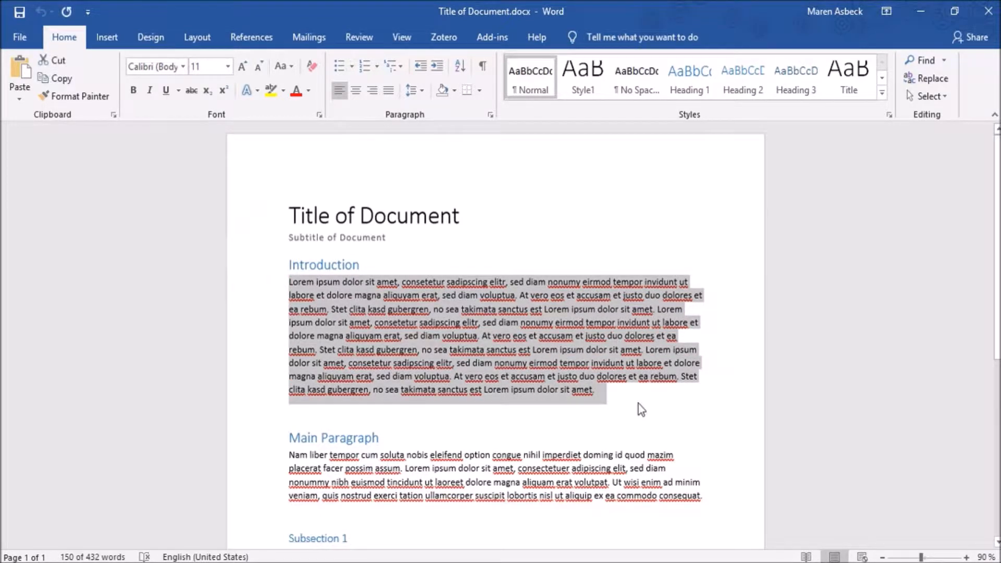
left_click(882, 94)
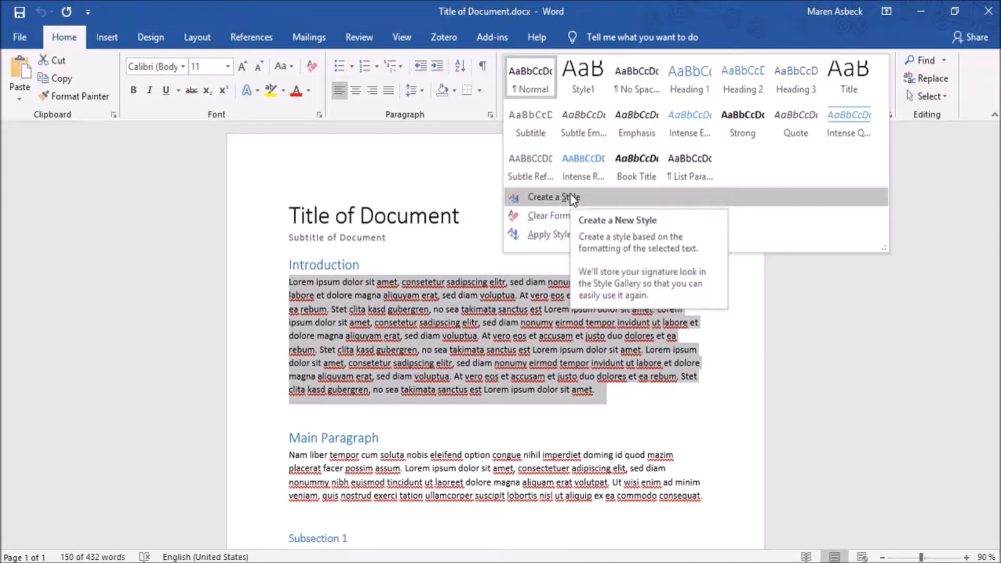
left_click(572, 198)
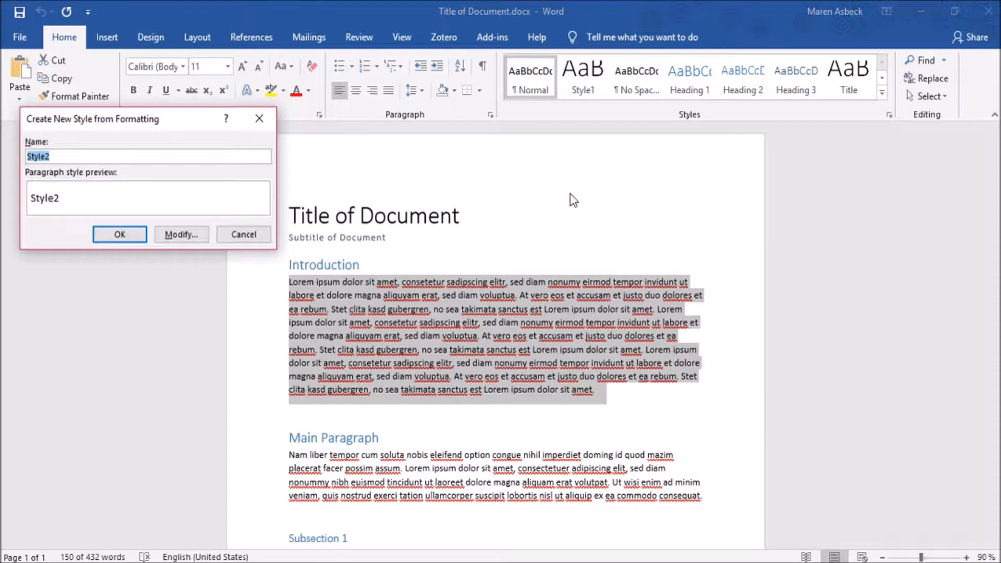
left_click(178, 237)
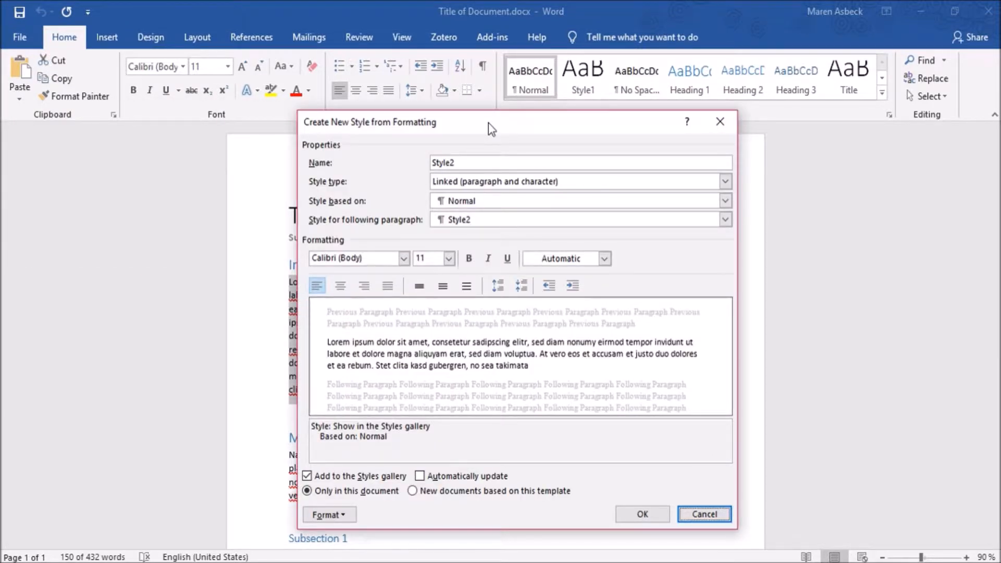
Name the new style Normal_Text_Example, keep it linked and based on Normal, and set Normal for the following paragraph
double_click(477, 163)
type("Normal_Text_Example")
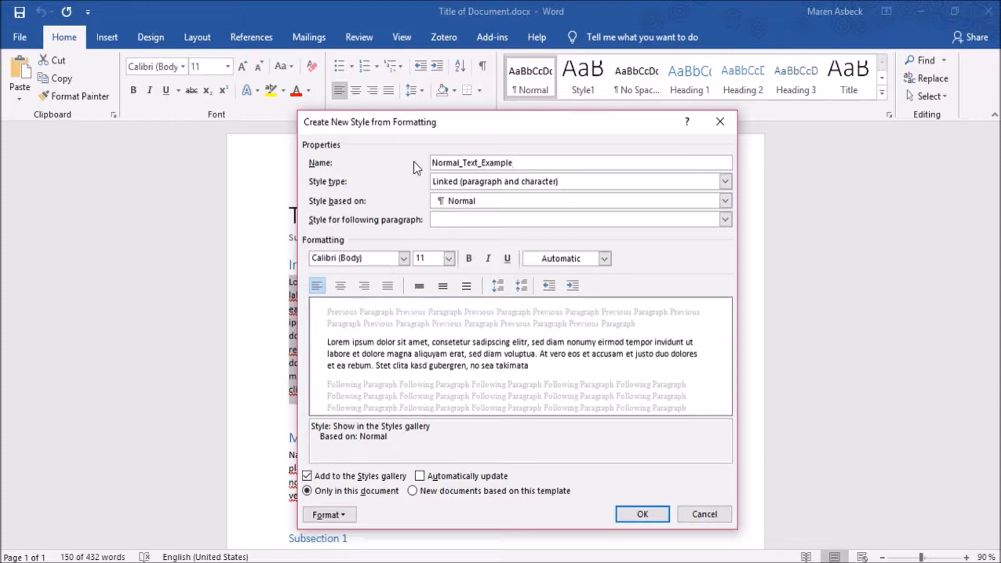
key("Tab")
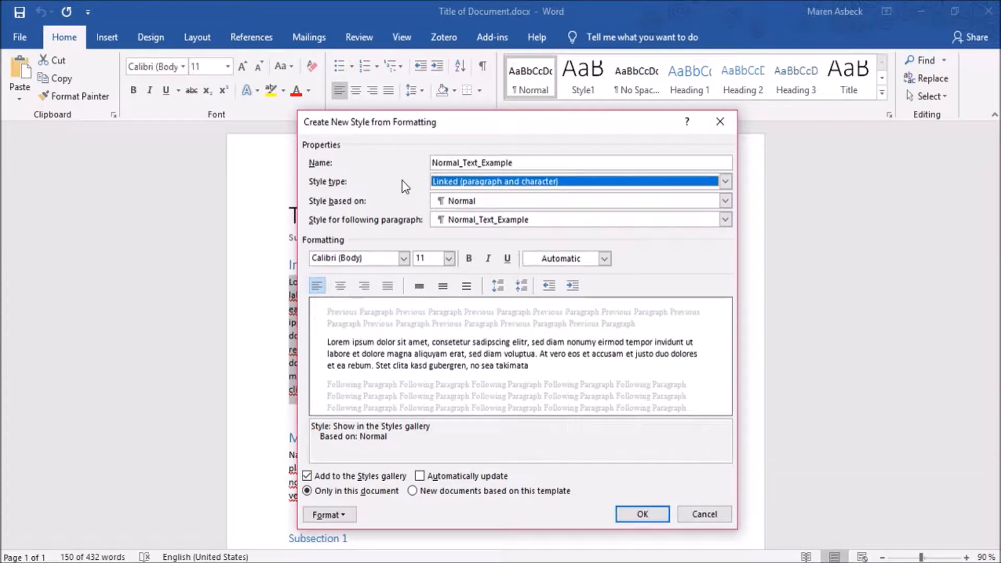
left_click(461, 181)
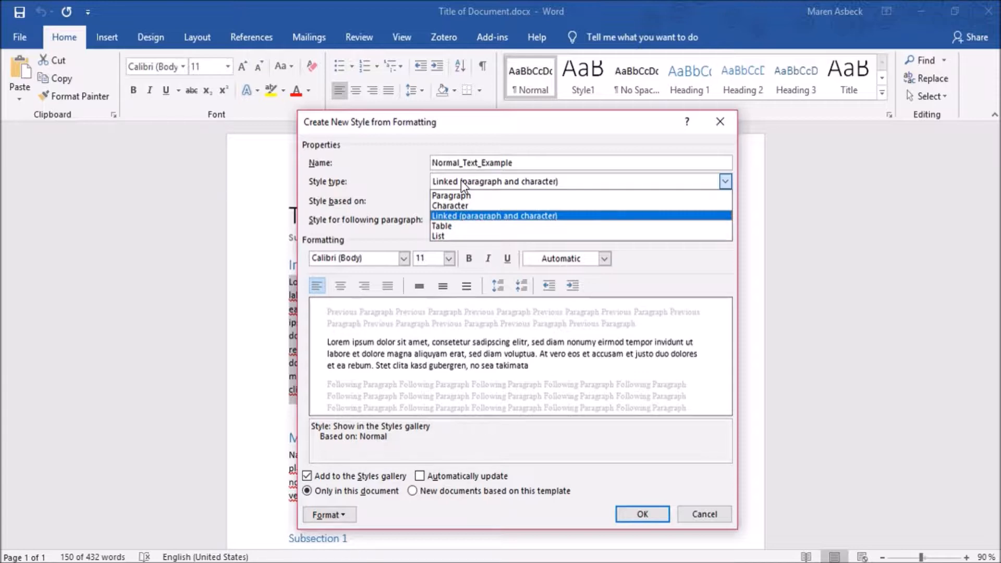
left_click(470, 217)
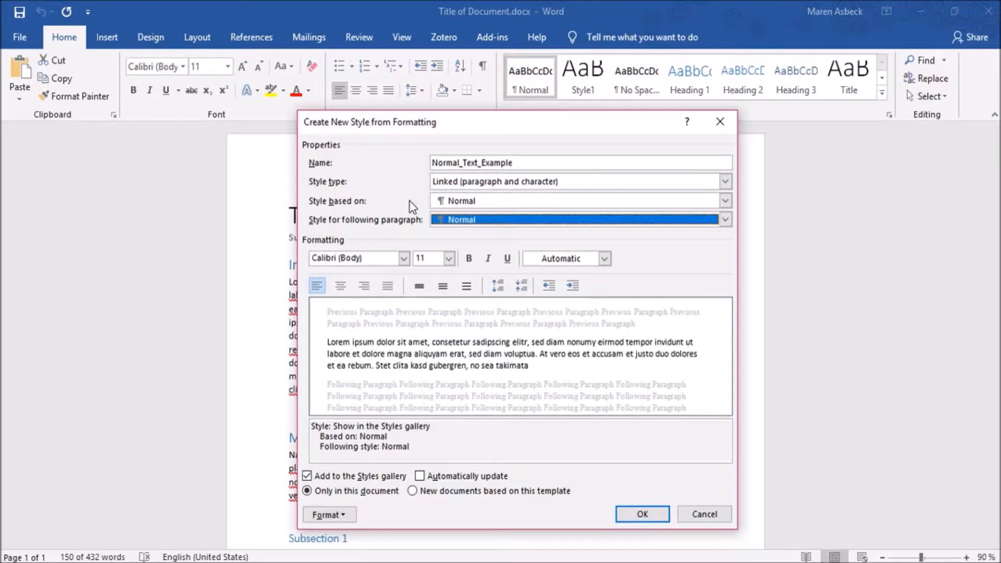
left_click(436, 202)
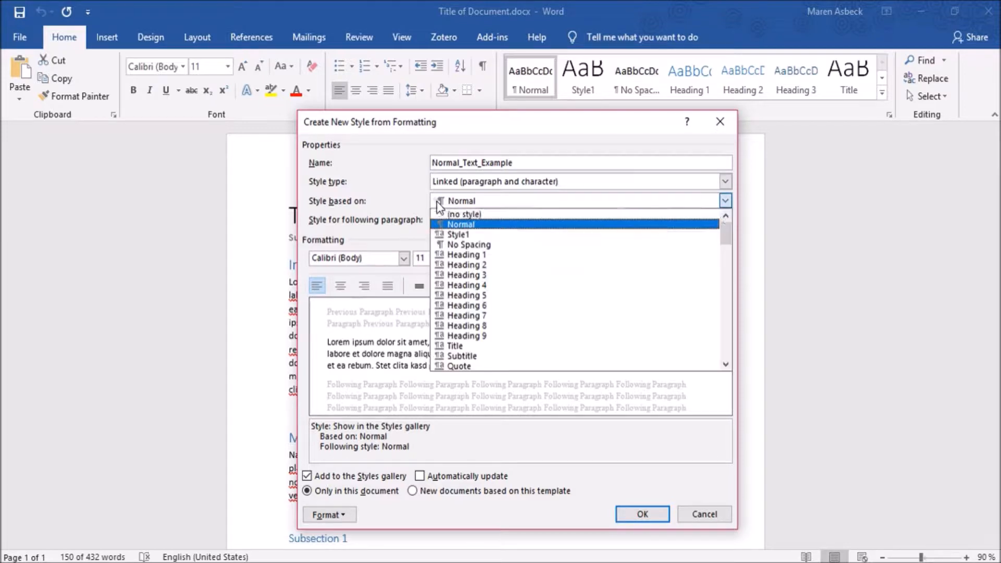
left_click(446, 224)
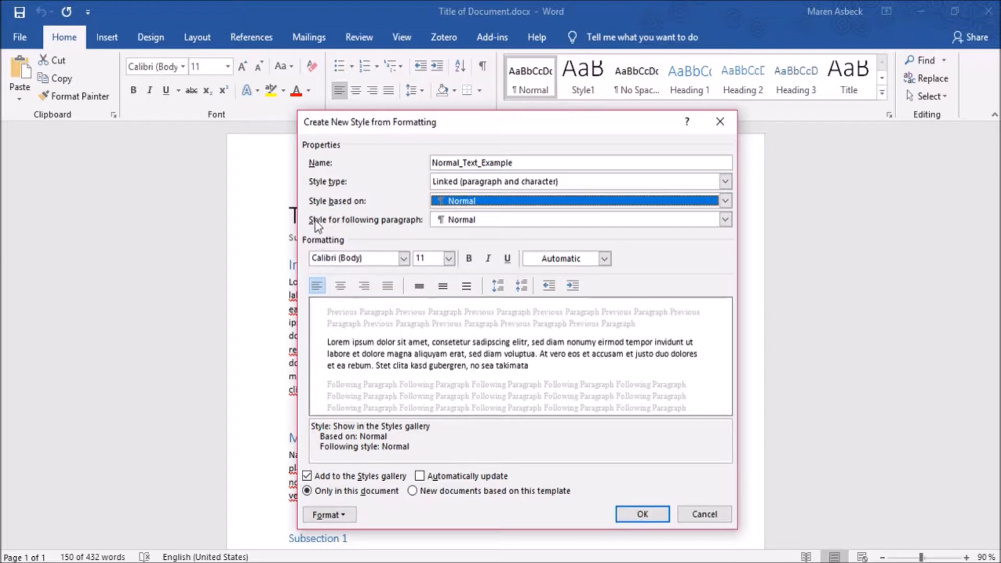
Examine the font, font size and font colour choices available for the new style
left_click(399, 260)
left_click(403, 259)
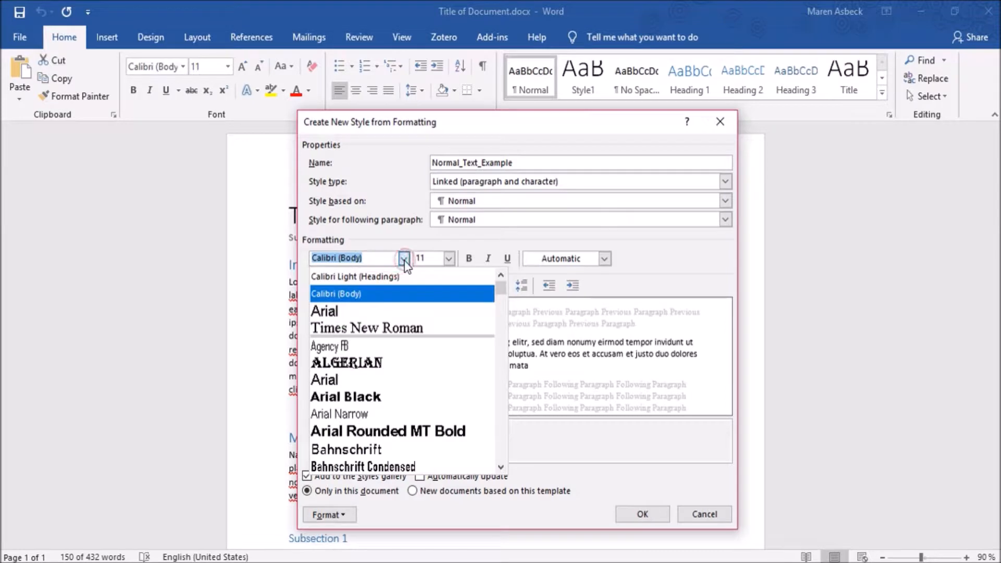
left_click(403, 259)
left_click(448, 258)
left_click(452, 258)
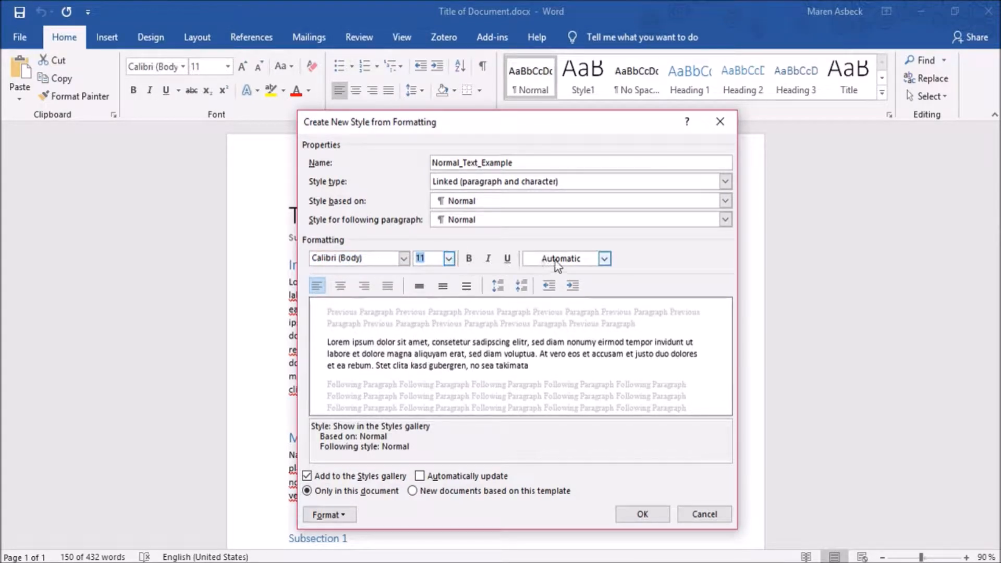
left_click(604, 259)
left_click(604, 258)
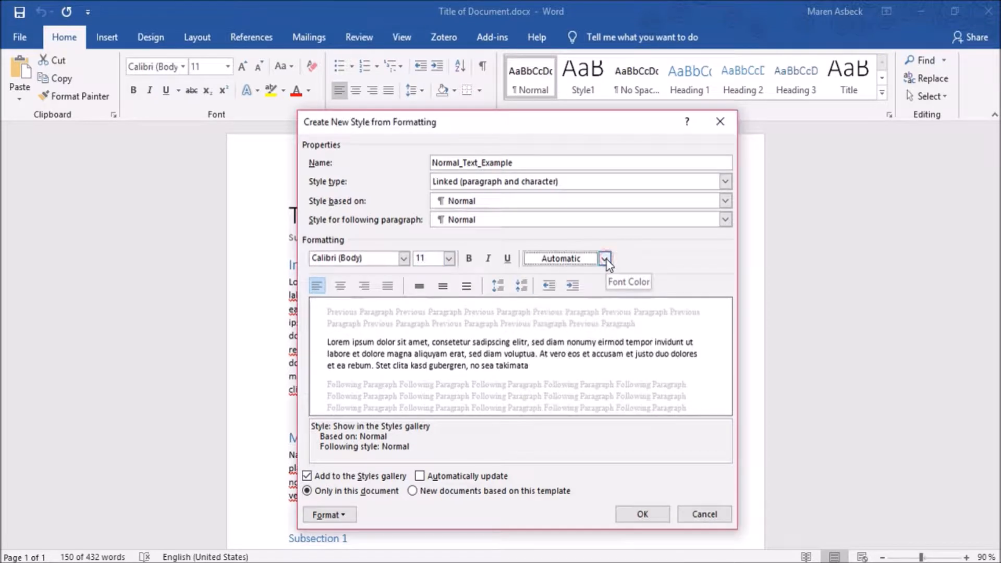
Give the new style right alignment, 1.5 line spacing, 0 pt spacing after paragraphs and a 2.54 cm left indent
left_click(340, 287)
left_click(443, 286)
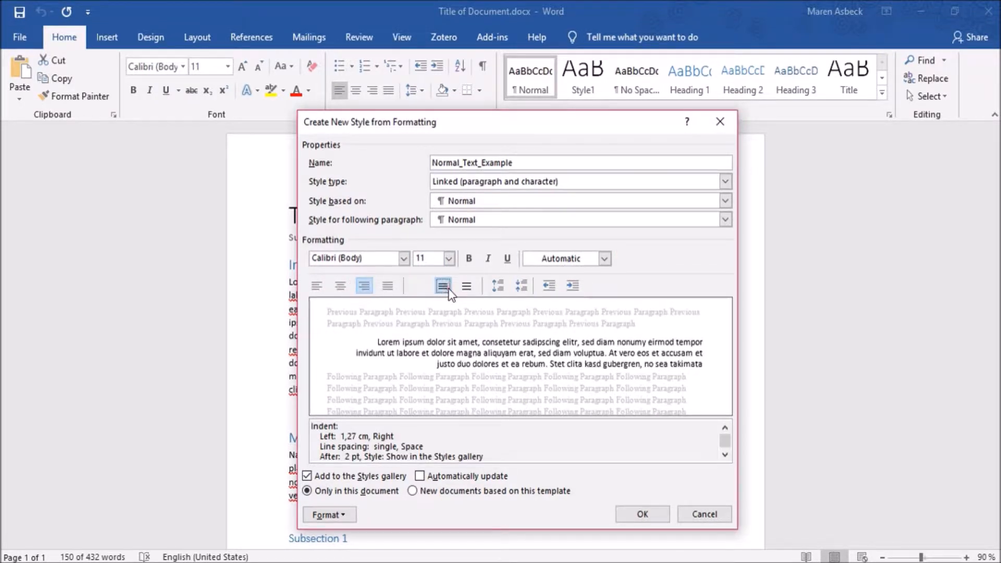
left_click(442, 286)
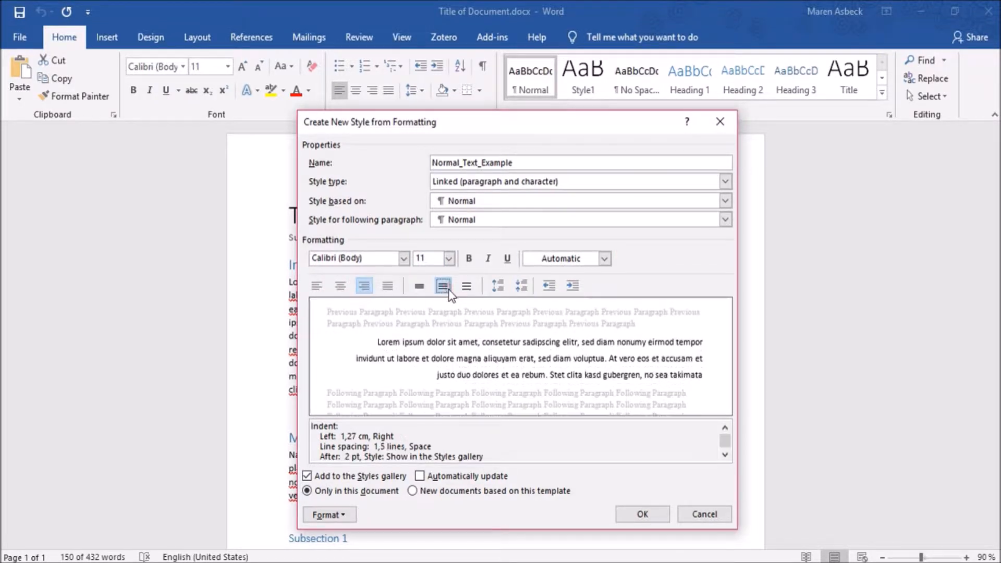
left_click(522, 286)
left_click(572, 285)
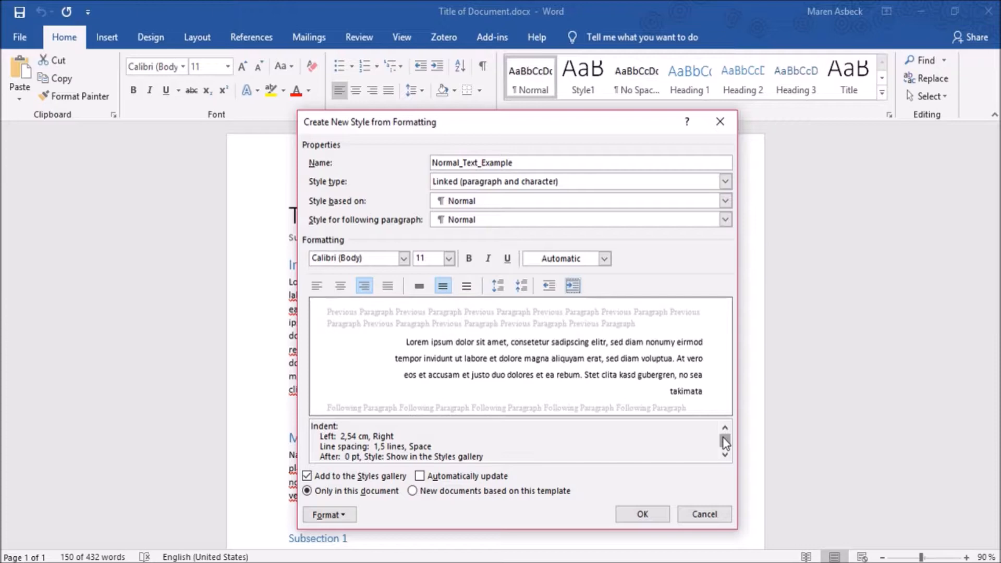
Try out the Strikethrough and All caps effects in the new style's font settings
left_click_drag(724, 439, 724, 447)
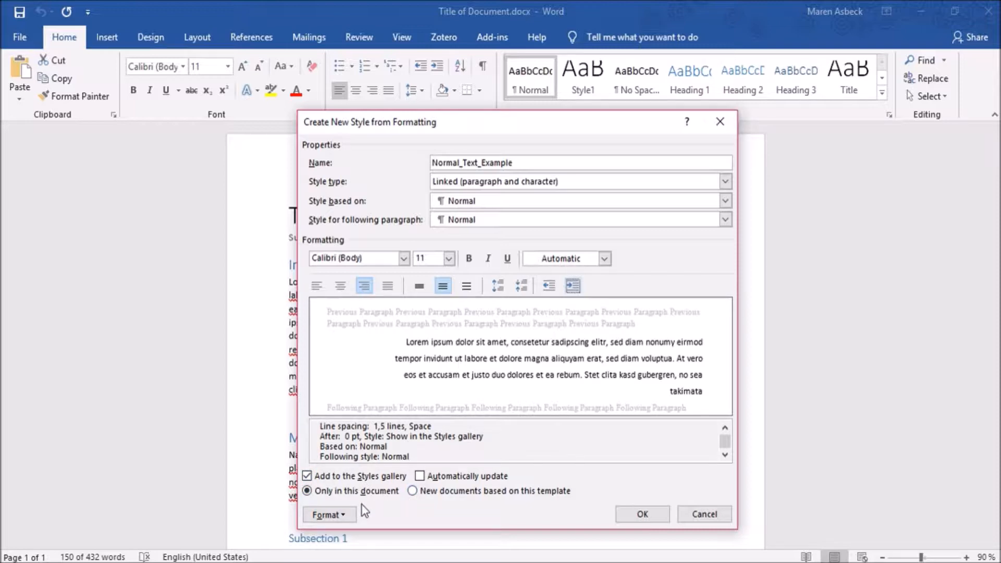
left_click(347, 513)
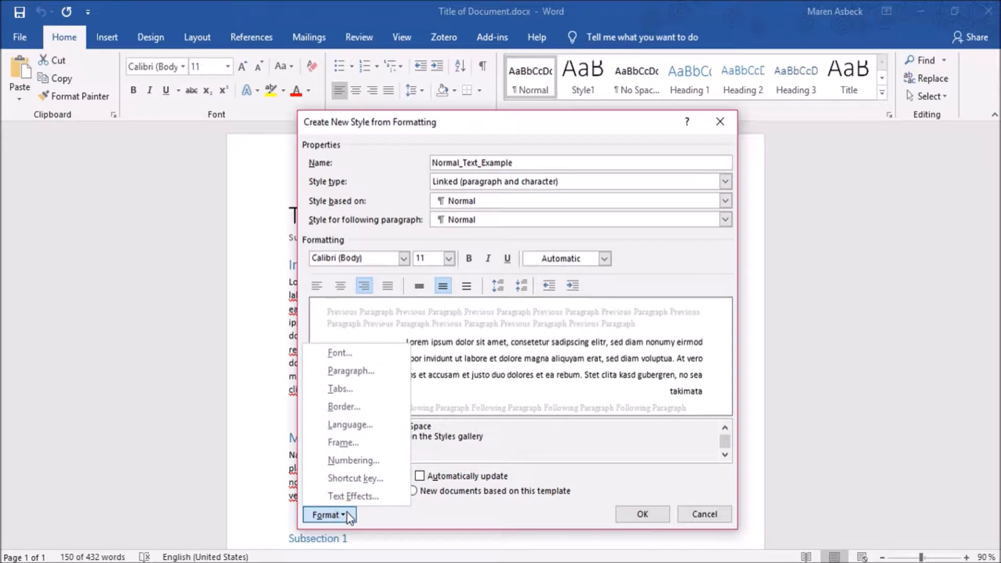
left_click(339, 353)
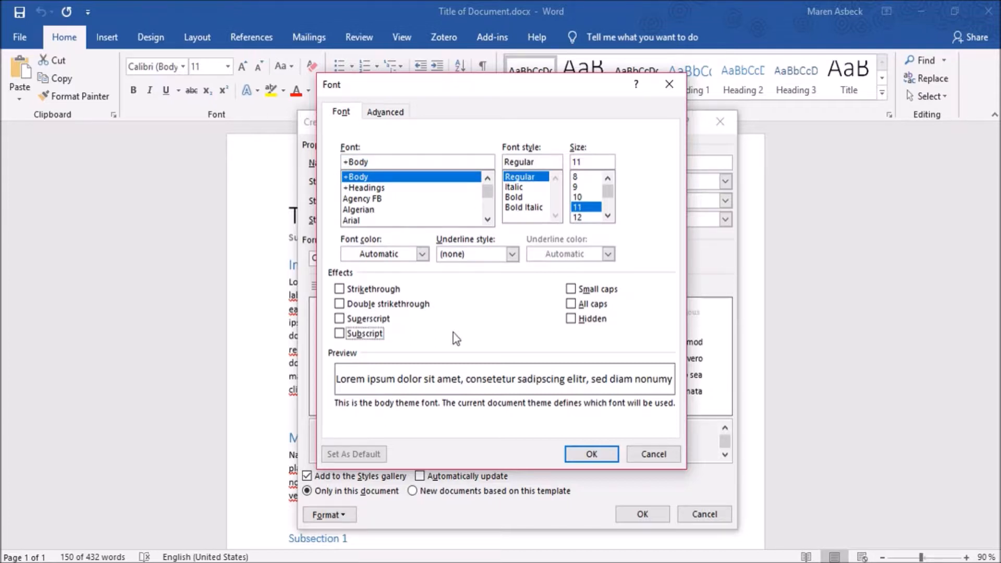
left_click(339, 290)
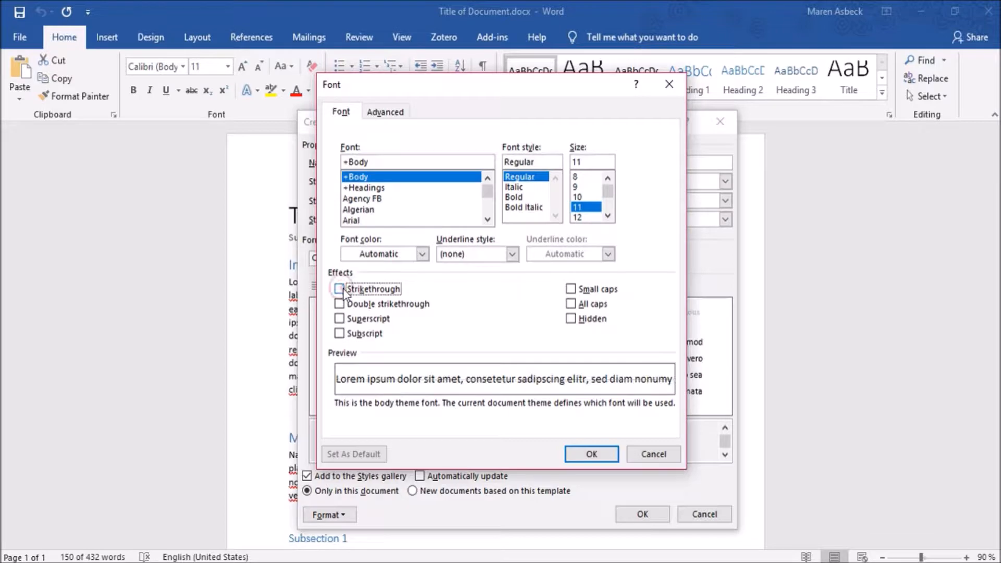
left_click(570, 305)
left_click(570, 305)
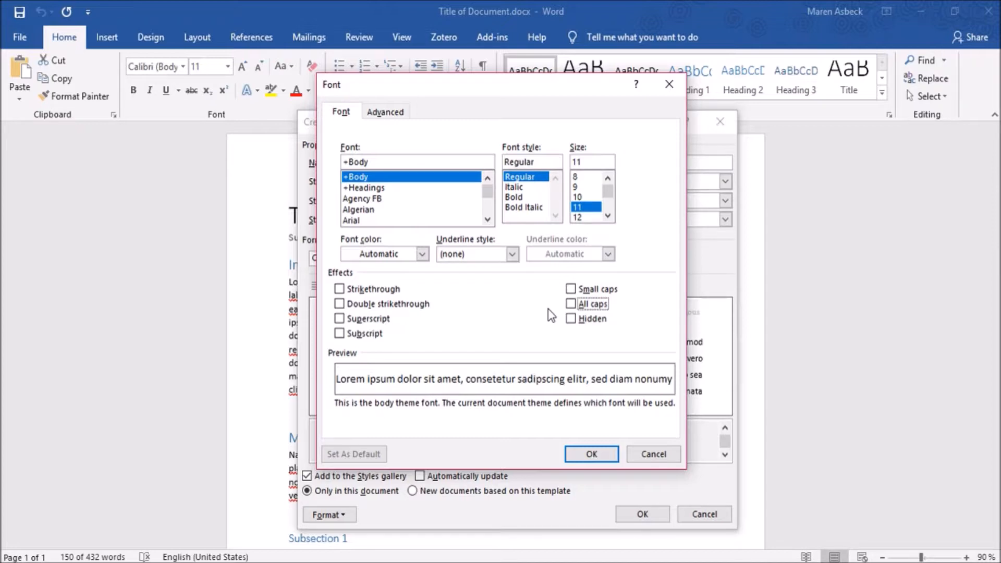
left_click(570, 304)
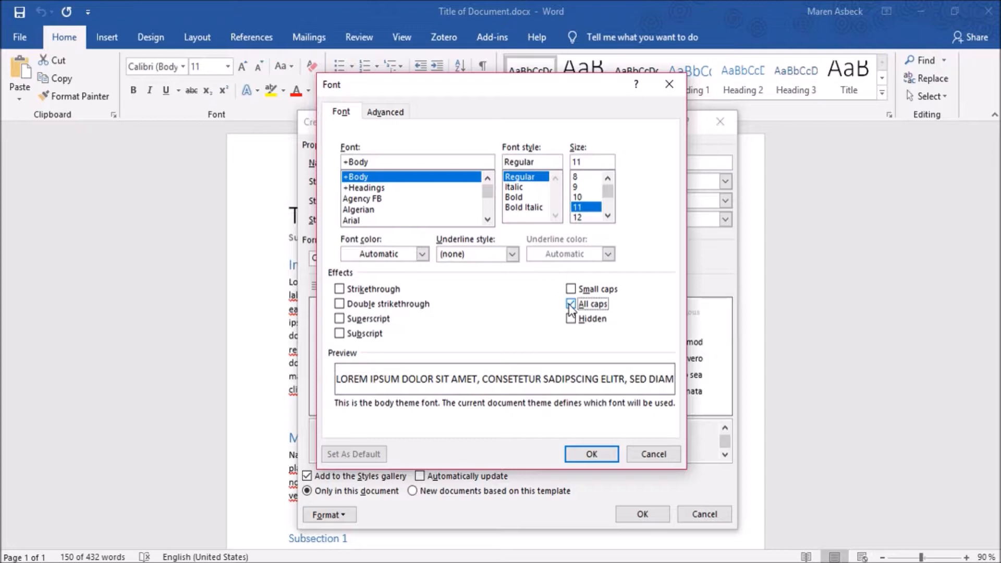
left_click(592, 454)
Examine the new style's paragraph settings: line and page breaks, alignment choices and outline levels
left_click(328, 514)
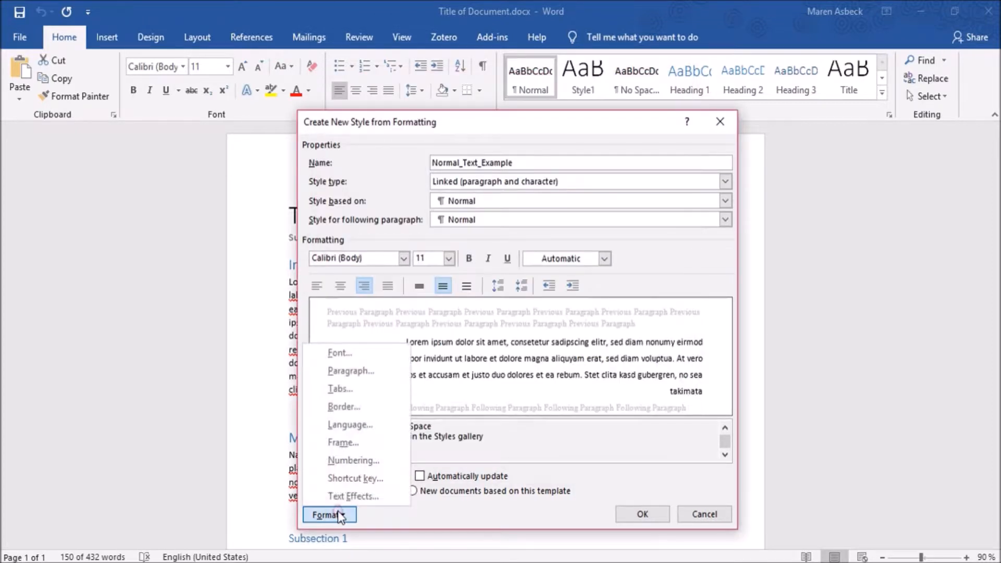
left_click(370, 370)
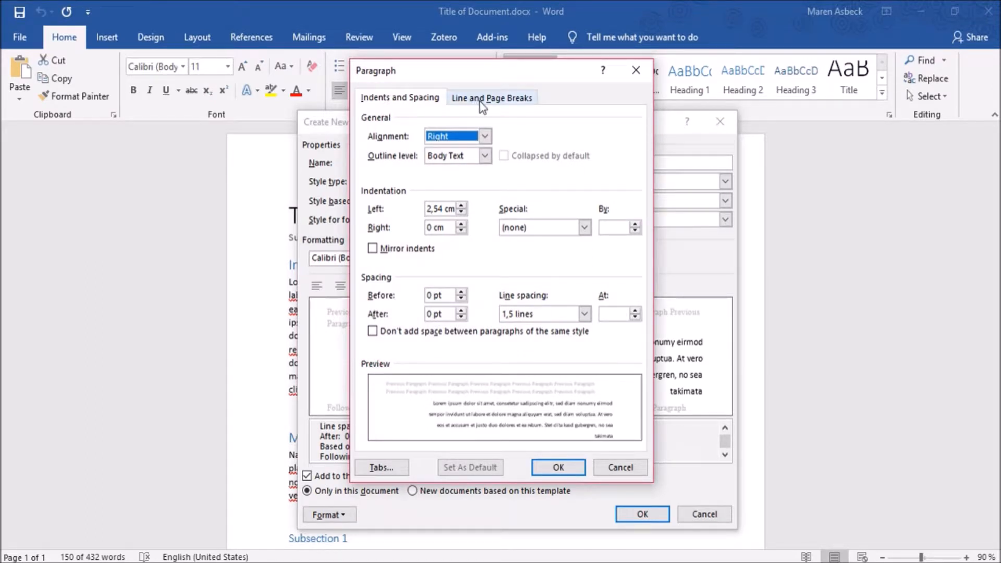
left_click(480, 101)
left_click(399, 97)
left_click(485, 136)
left_click(484, 136)
left_click(484, 156)
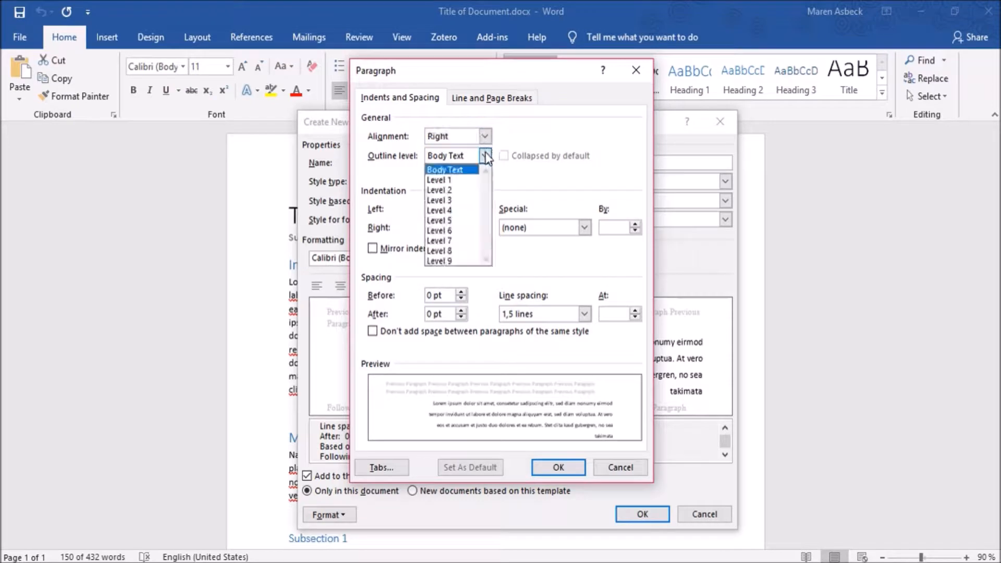
left_click(485, 156)
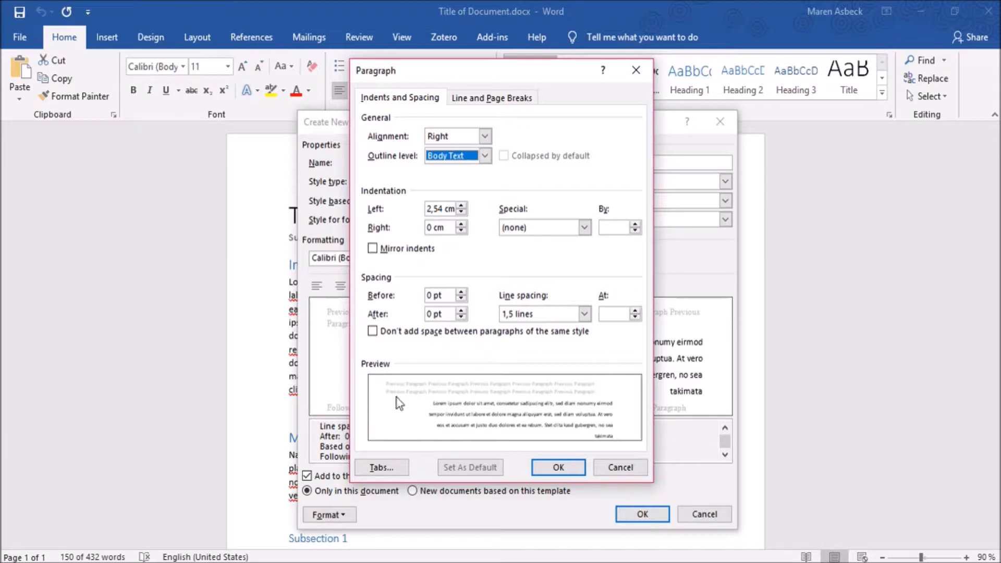
Try 60 pt spacing before paragraphs in the new style and lower it again
left_click(461, 291)
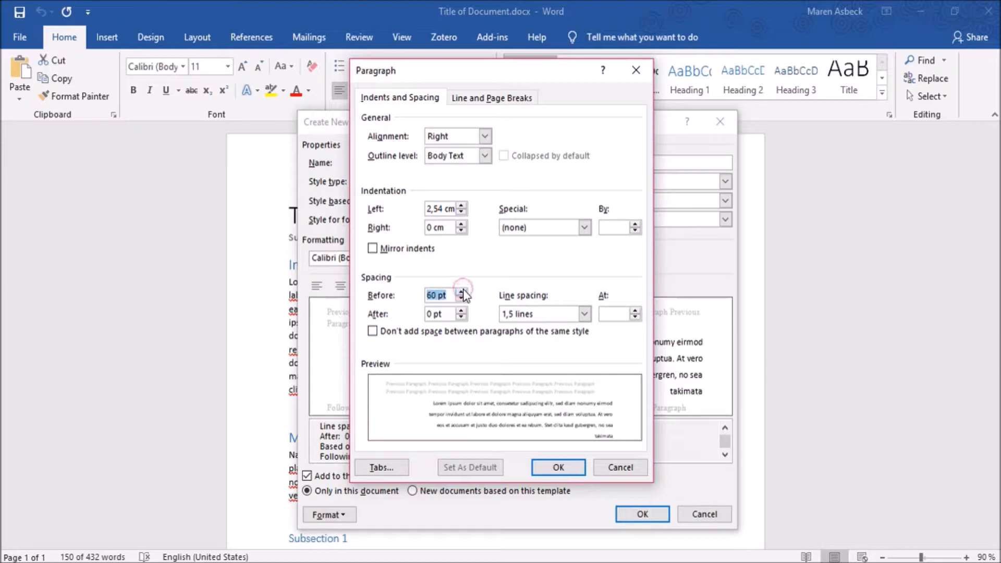
left_click(463, 299)
left_click(463, 300)
left_click(463, 299)
left_click(463, 299)
left_click(462, 299)
left_click(463, 299)
left_click(463, 300)
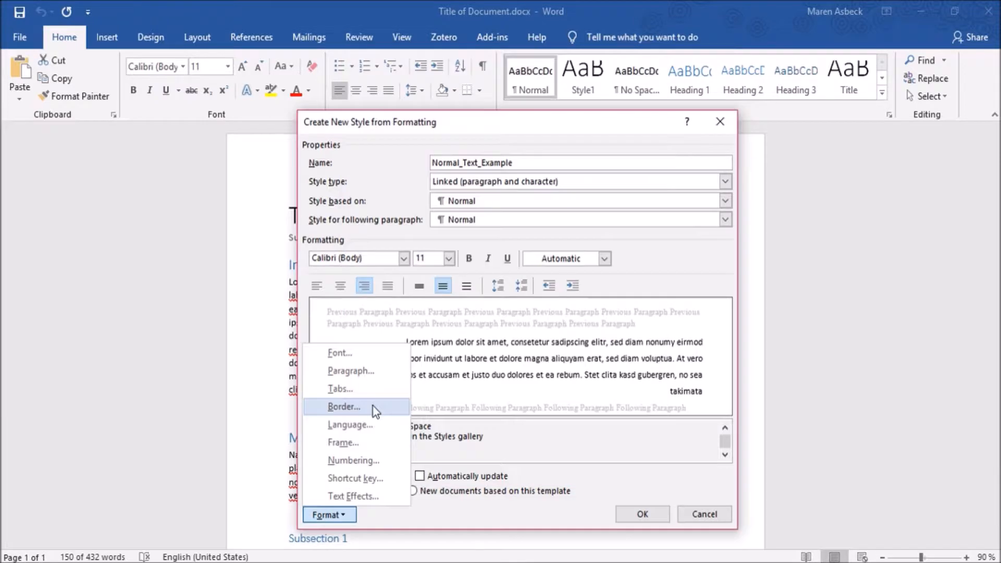
Examine the border settings and the shading fill colours available for the new style
left_click(373, 406)
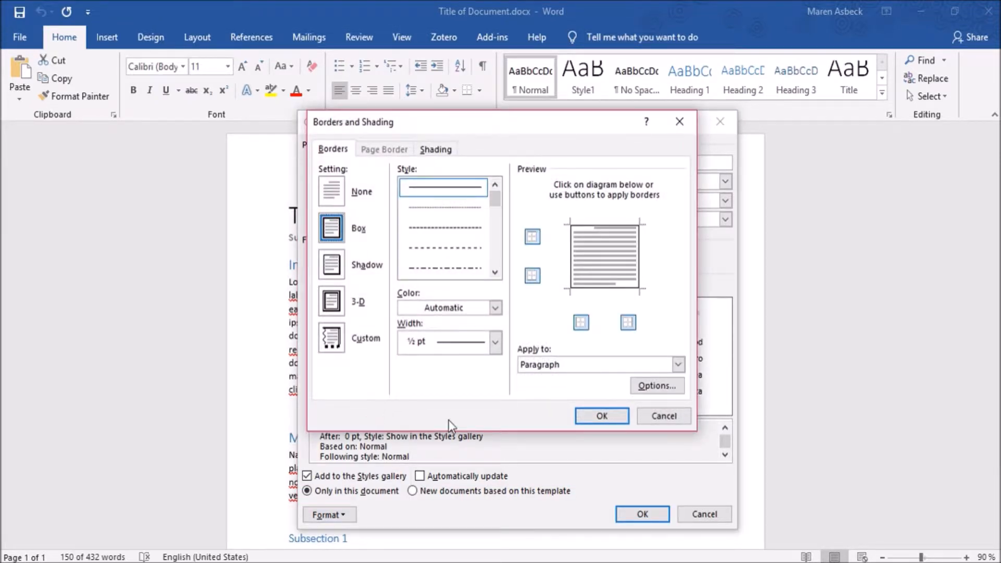
left_click(432, 150)
left_click(406, 187)
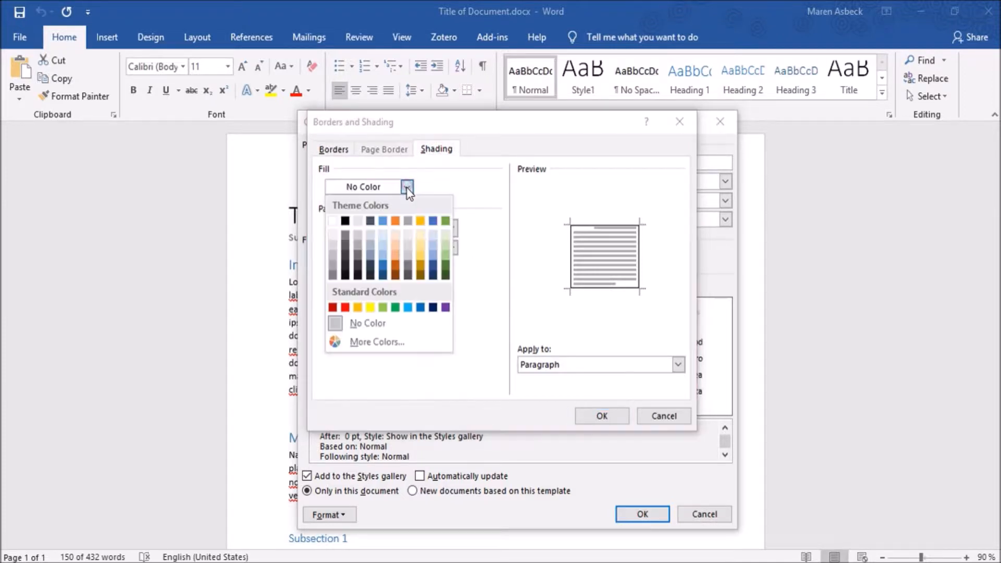
Accept English (United States) as the new style's language and finish creating the Normal_Text_Example style
left_click(328, 514)
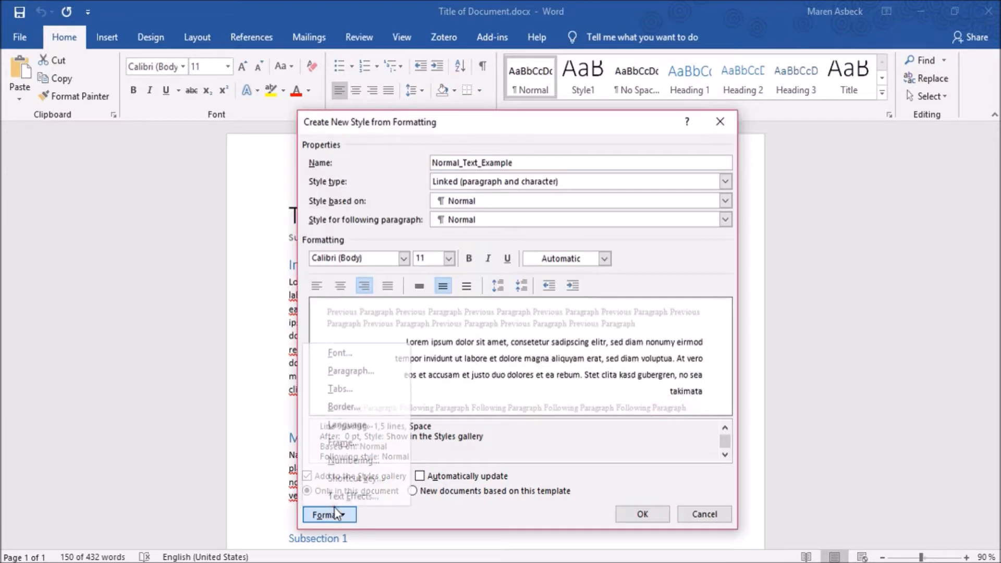
left_click(345, 424)
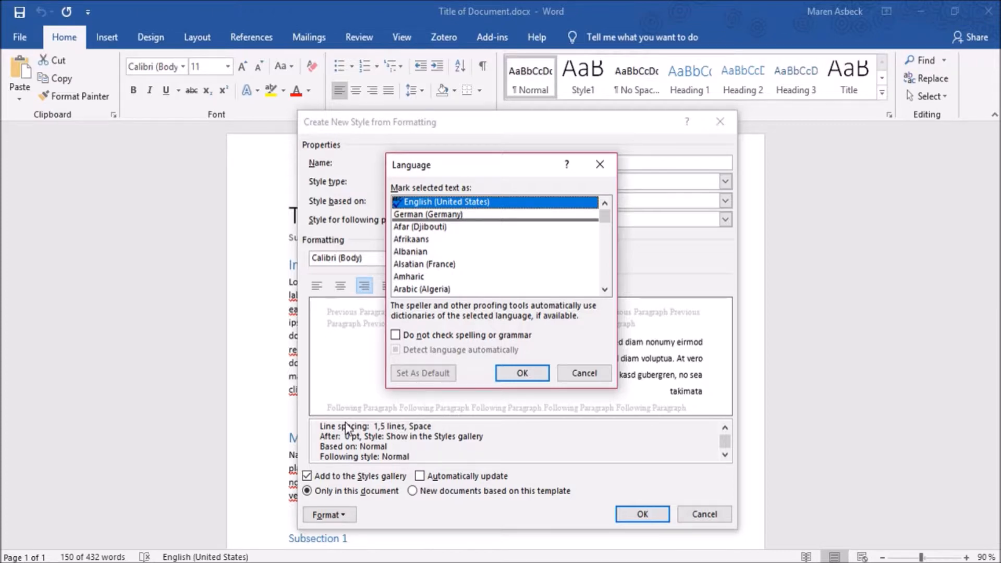
left_click(521, 373)
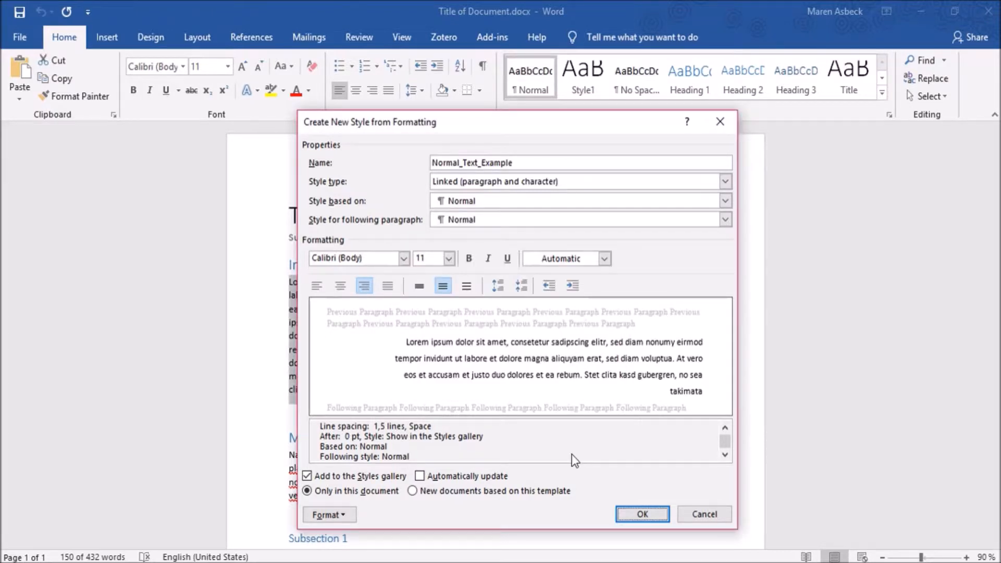
left_click(642, 514)
left_click(882, 92)
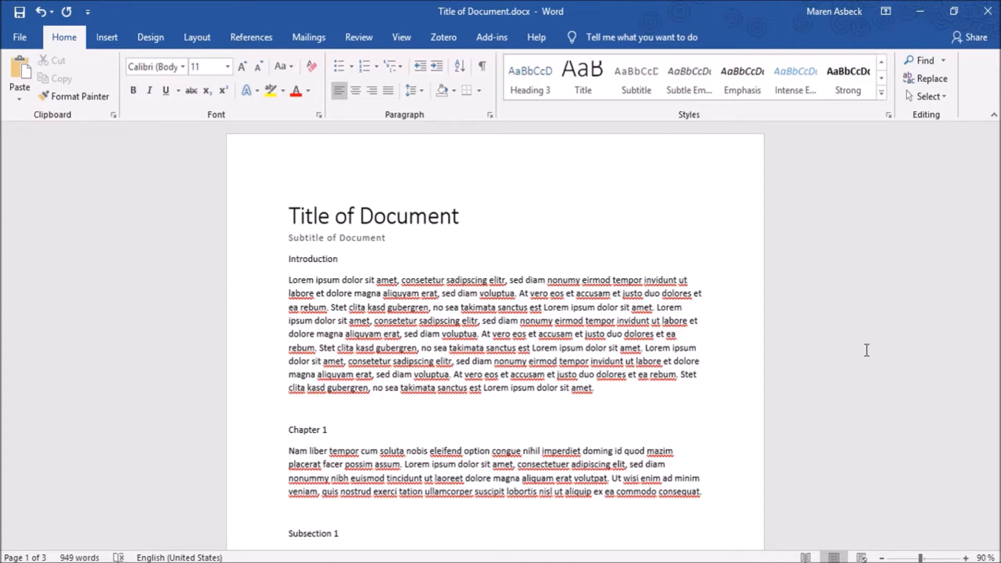
Apply the Heading 1 style to the "Introduction" and "Chapter 1" lines
triple_click(352, 259)
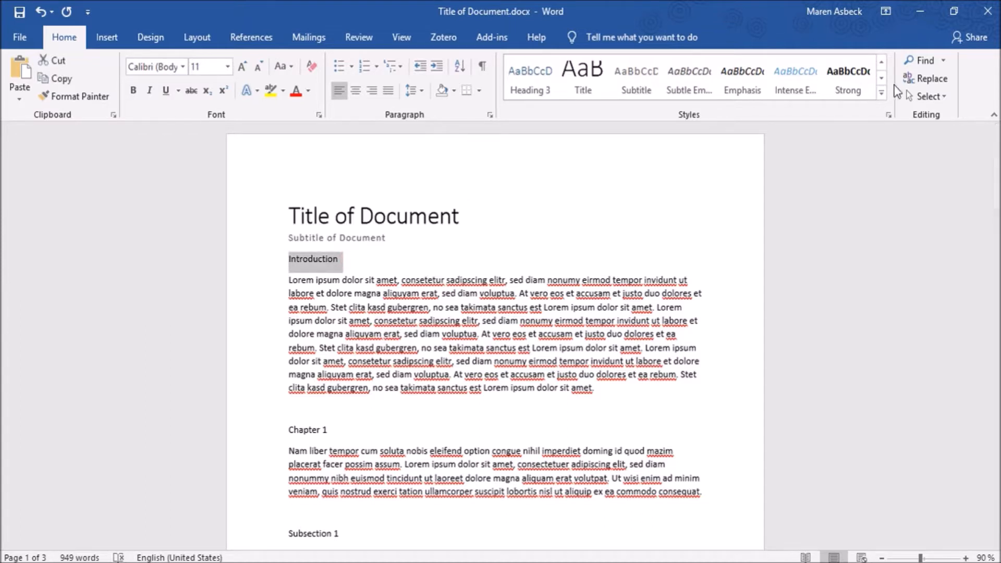
left_click(881, 93)
left_click(791, 91)
left_click_drag(338, 430, 291, 437)
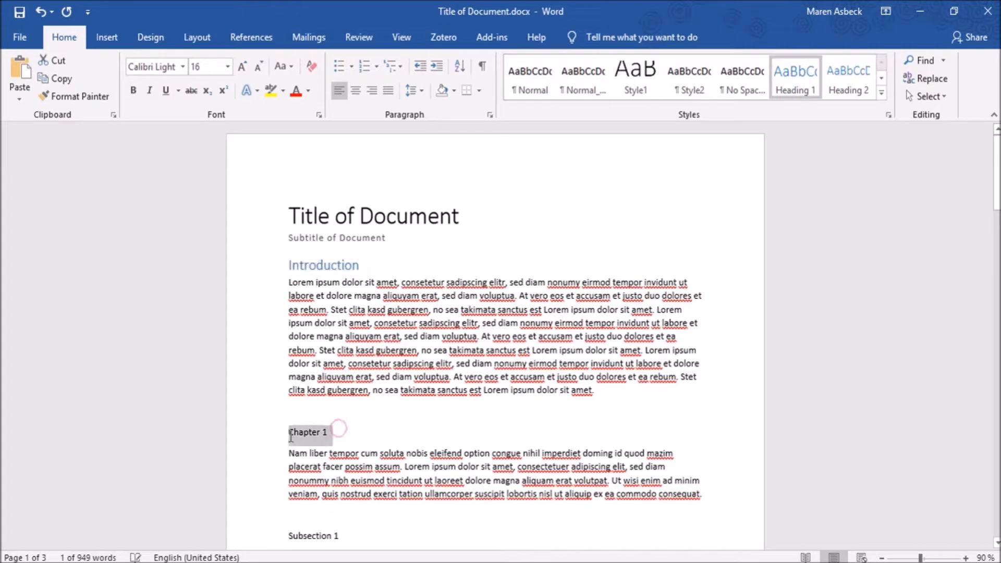
left_click_drag(996, 167, 996, 224)
left_click(799, 90)
left_click(389, 264)
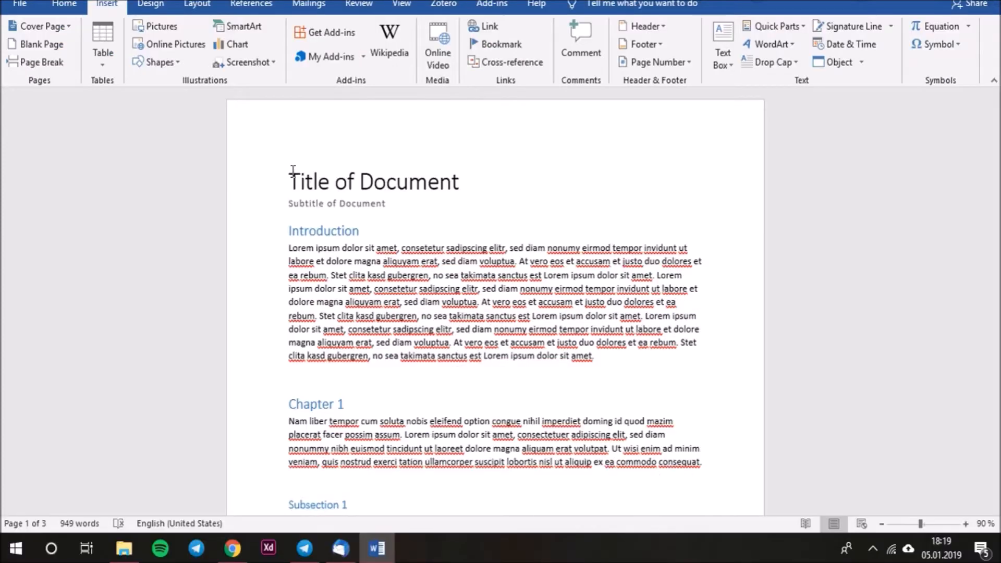
Insert a blank page before the document title and place the Automatic Table 1 table of contents on it
left_click(290, 178)
left_click(24, 46)
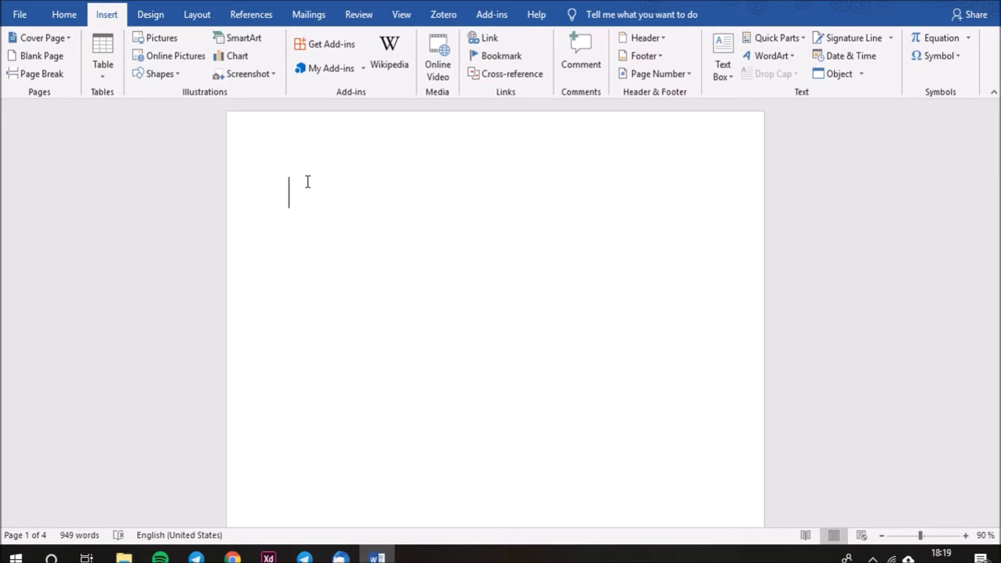
left_click(242, 12)
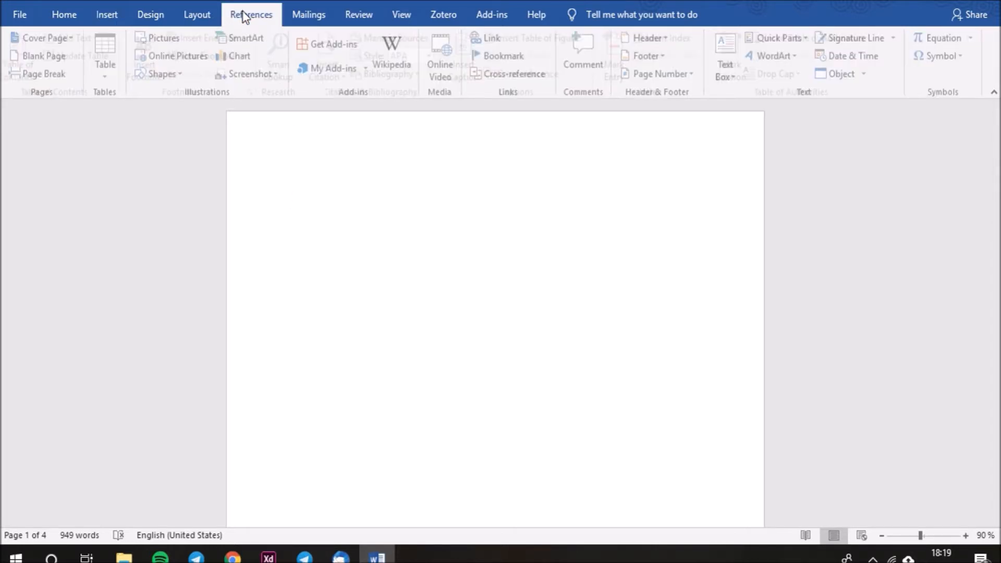
left_click(25, 70)
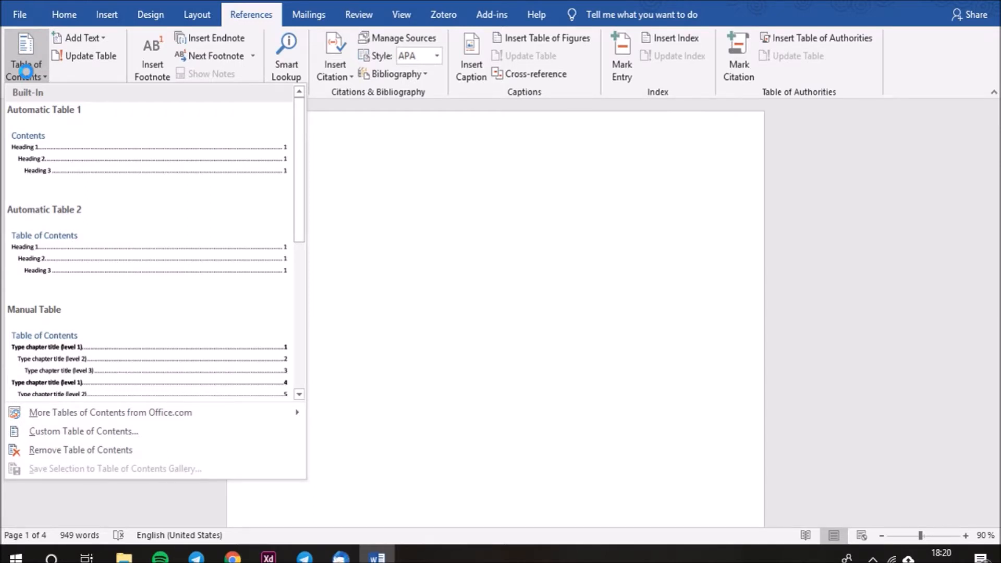
left_click(76, 158)
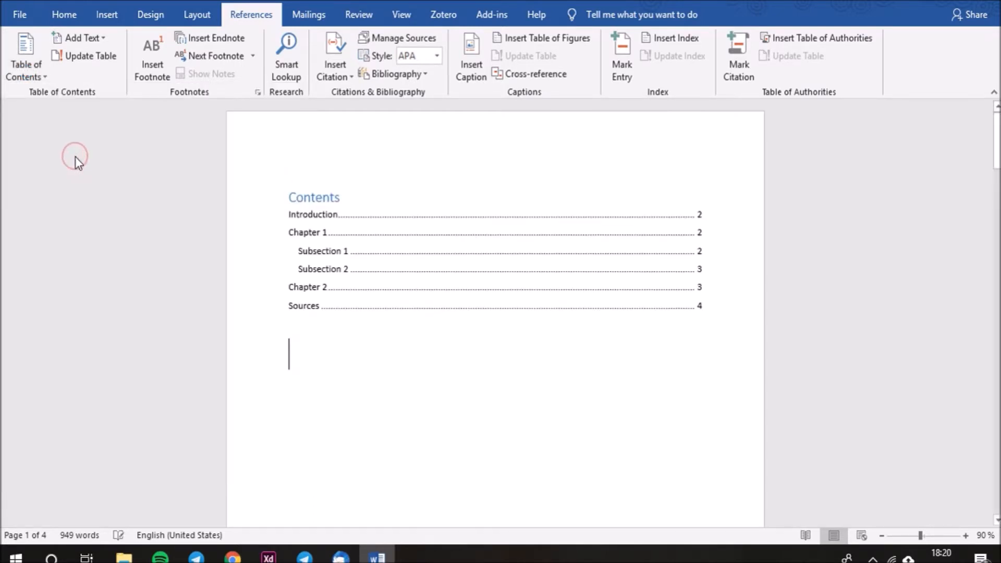
Follow the Introduction link in the table of contents, return to the contents and update the entire table
left_click(341, 217, "ctrl")
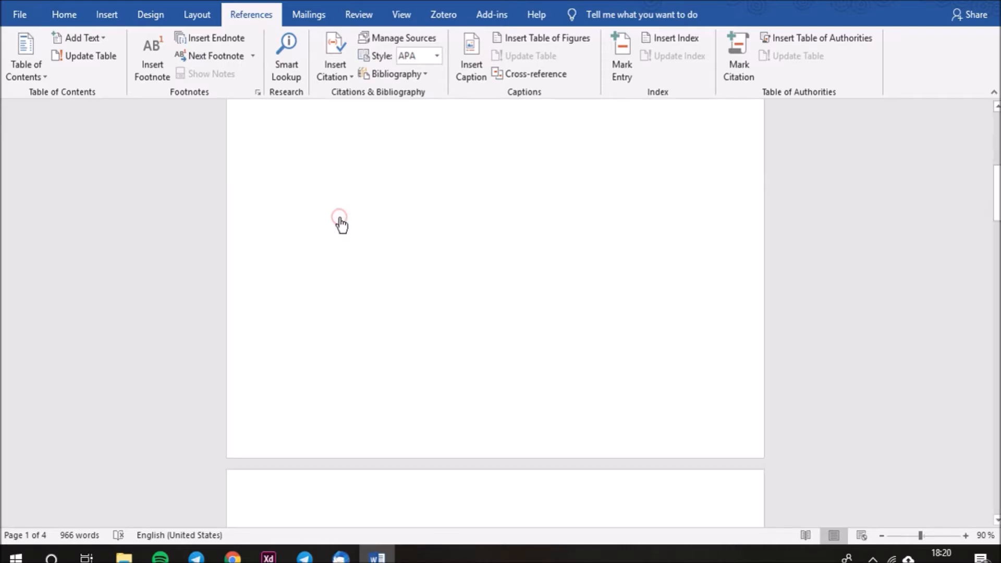
scroll(488, 183, "up", 10)
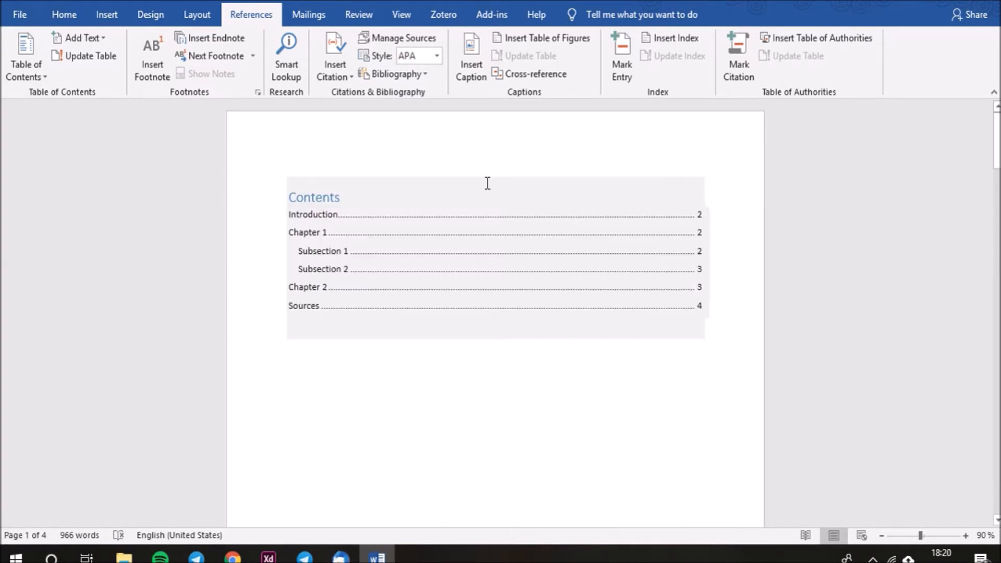
left_click(407, 195)
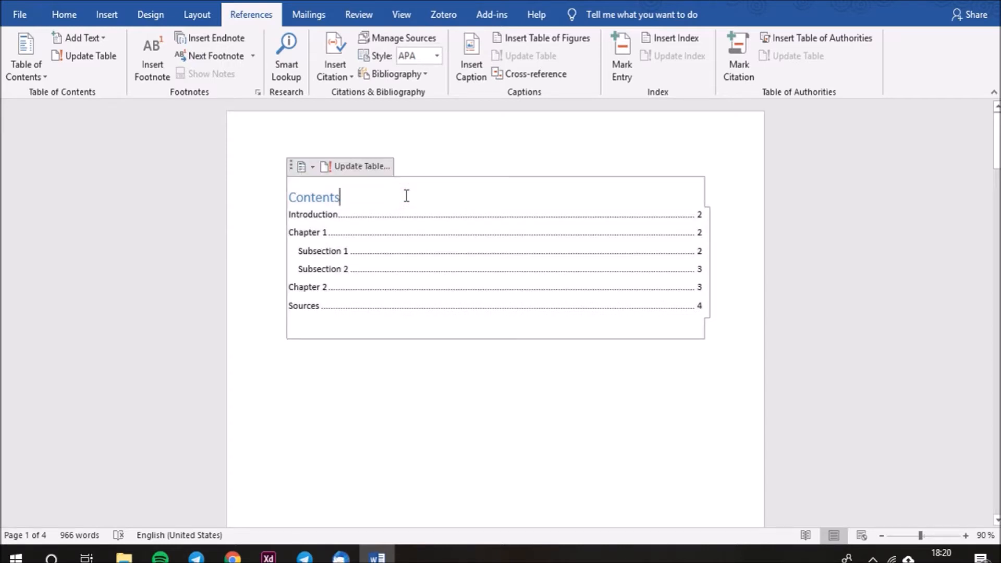
left_click(354, 167)
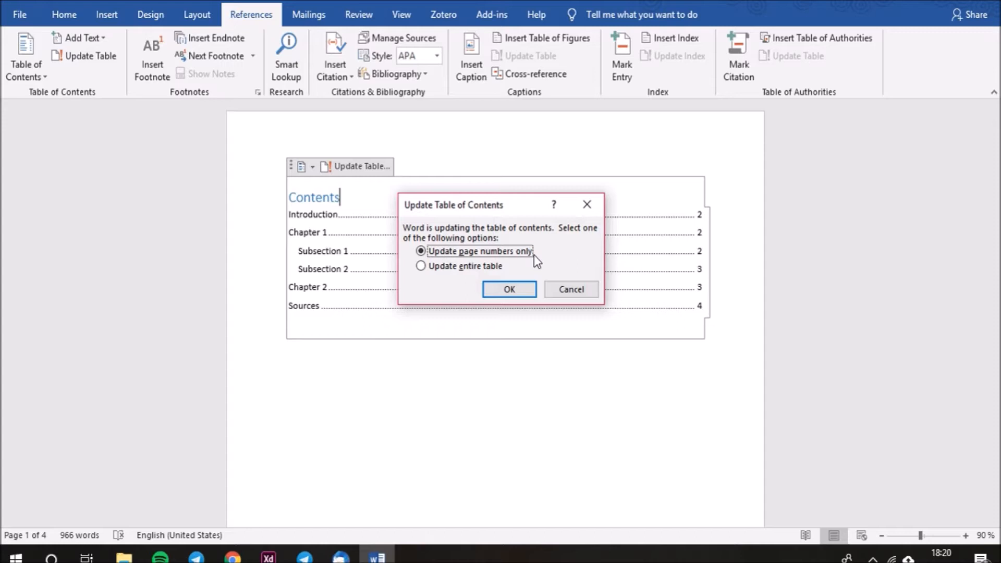
left_click(423, 266)
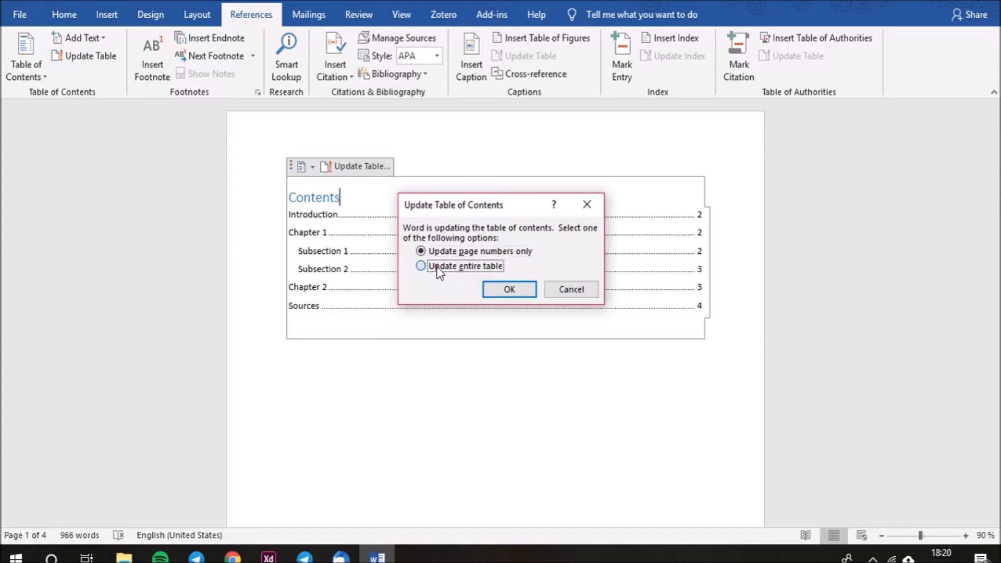
left_click(510, 288)
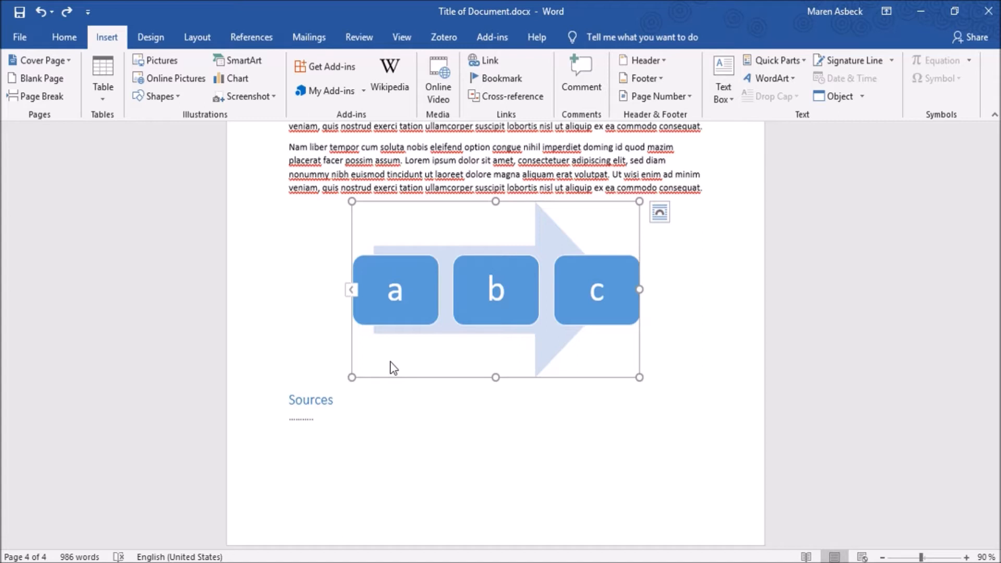
Insert a caption with the Figure label below the SmartArt arrow graphic containing a, b and c
left_click(266, 43)
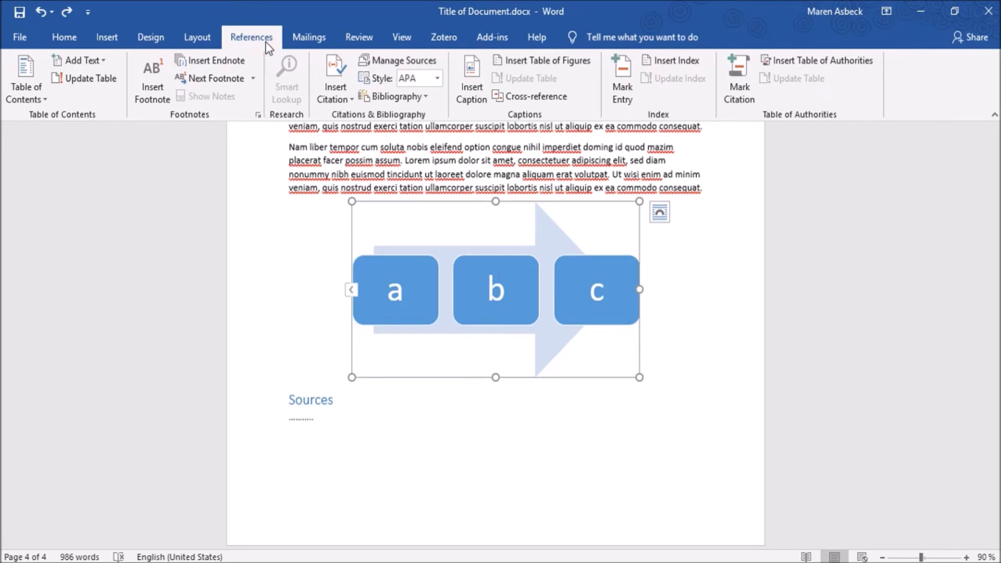
left_click(471, 99)
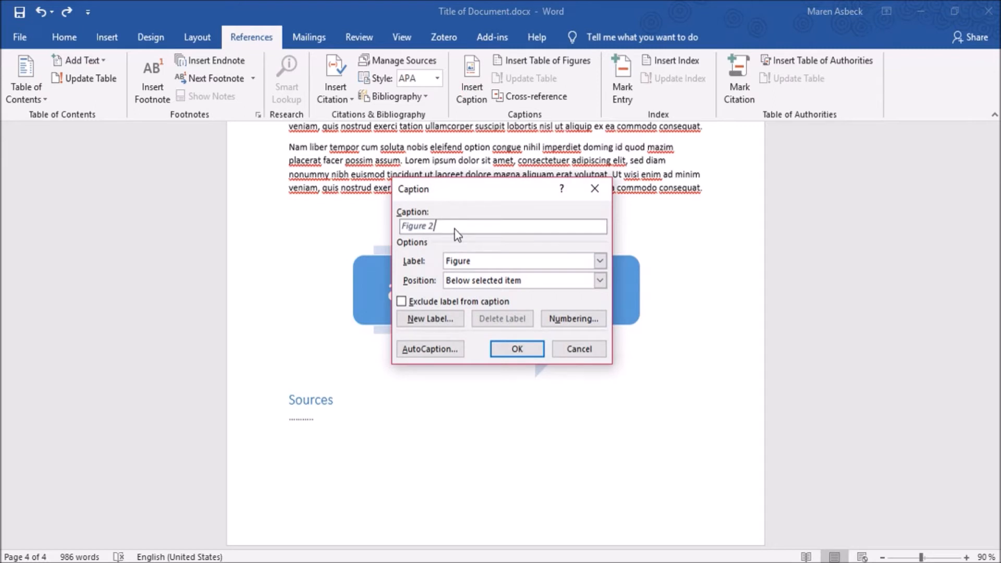
left_click(500, 258)
left_click(502, 259)
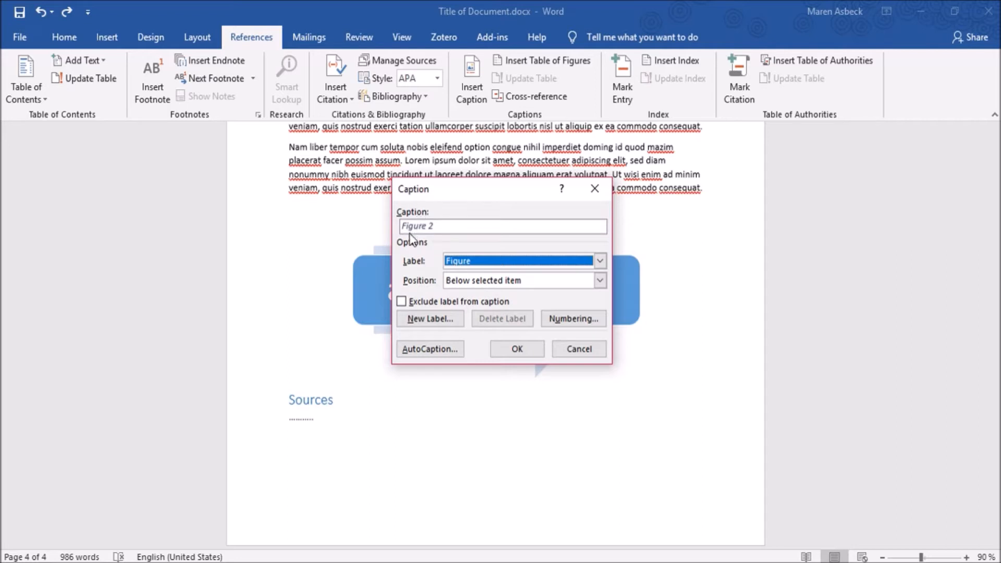
left_click(506, 349)
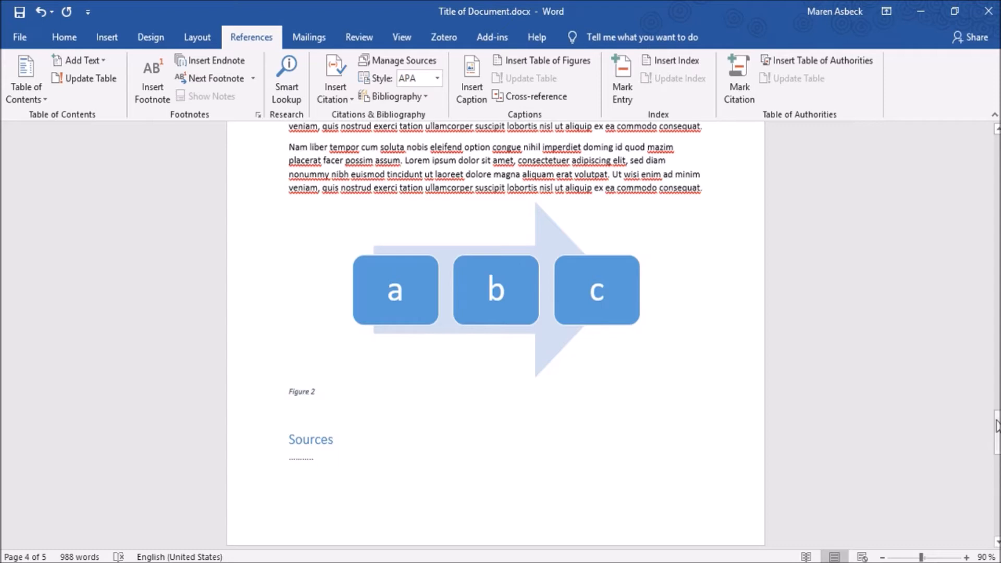
Insert a table of figures below the table of contents, using the From template format and the Figure caption label
left_click_drag(996, 425, 945, 315)
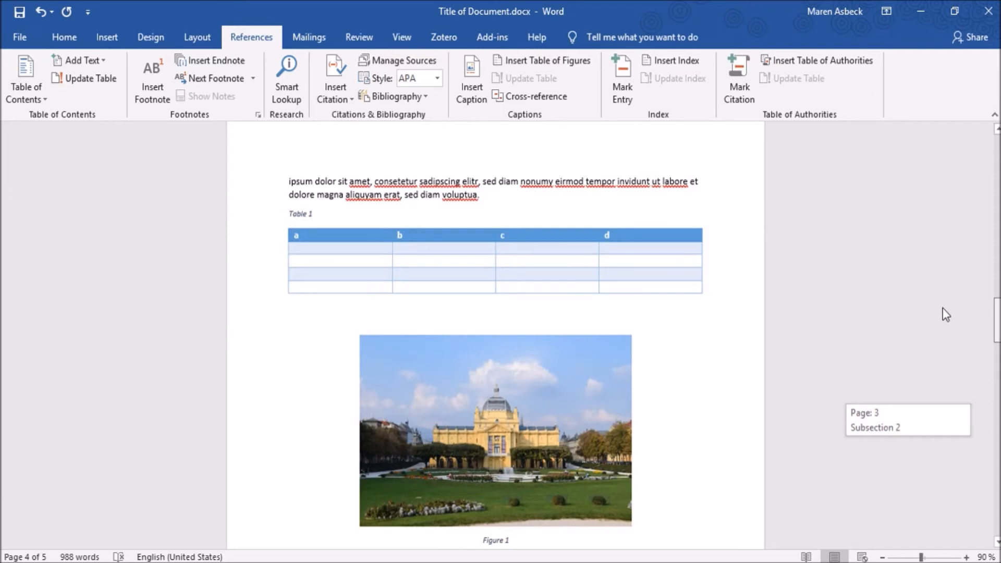
left_click_drag(943, 308, 943, 136)
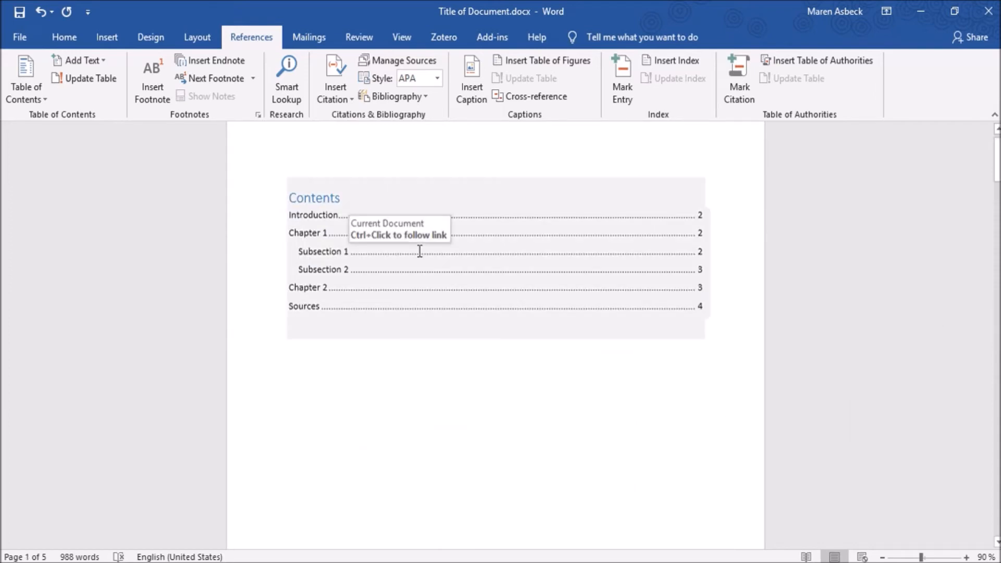
left_click(605, 423)
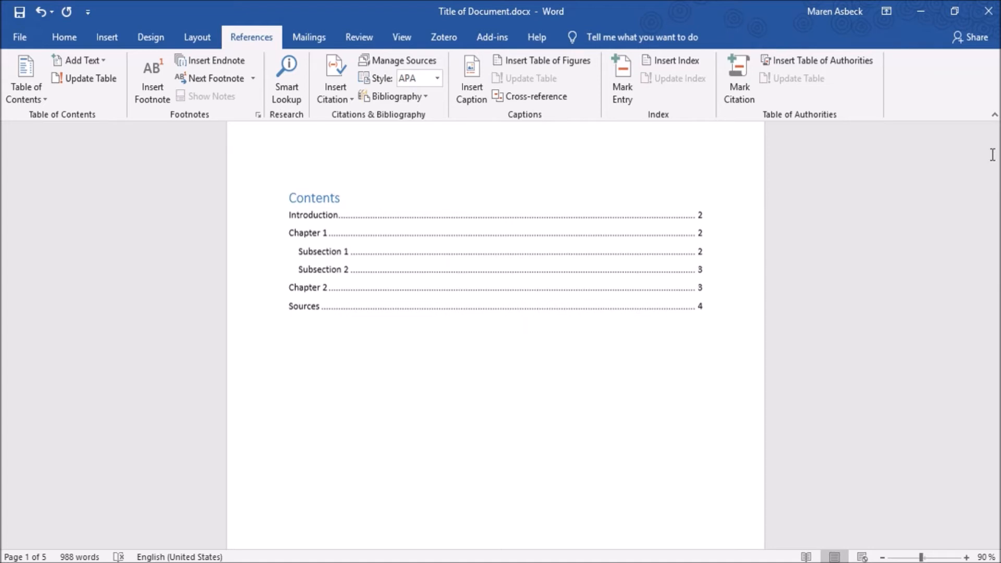
key("ctrl+z")
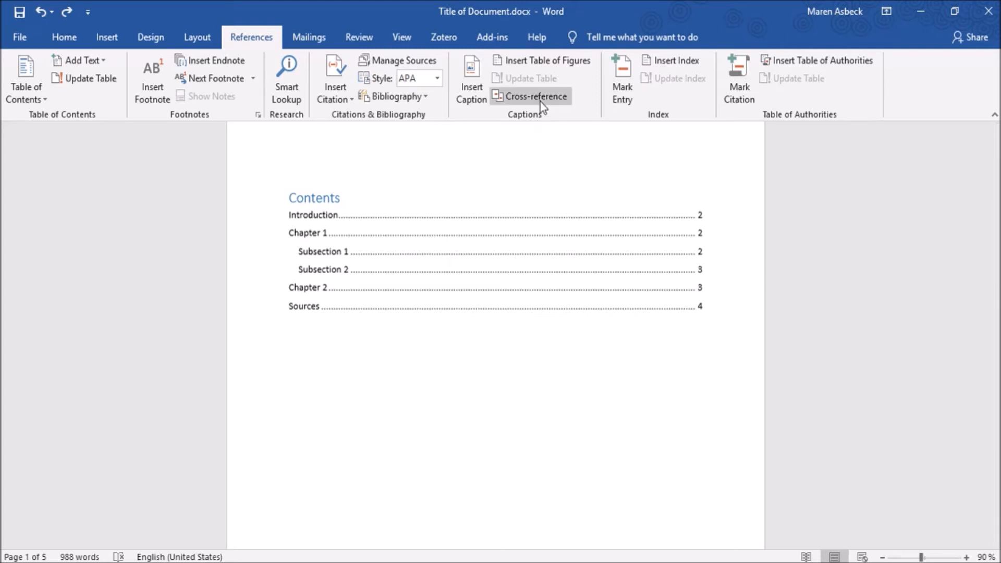
left_click(523, 62)
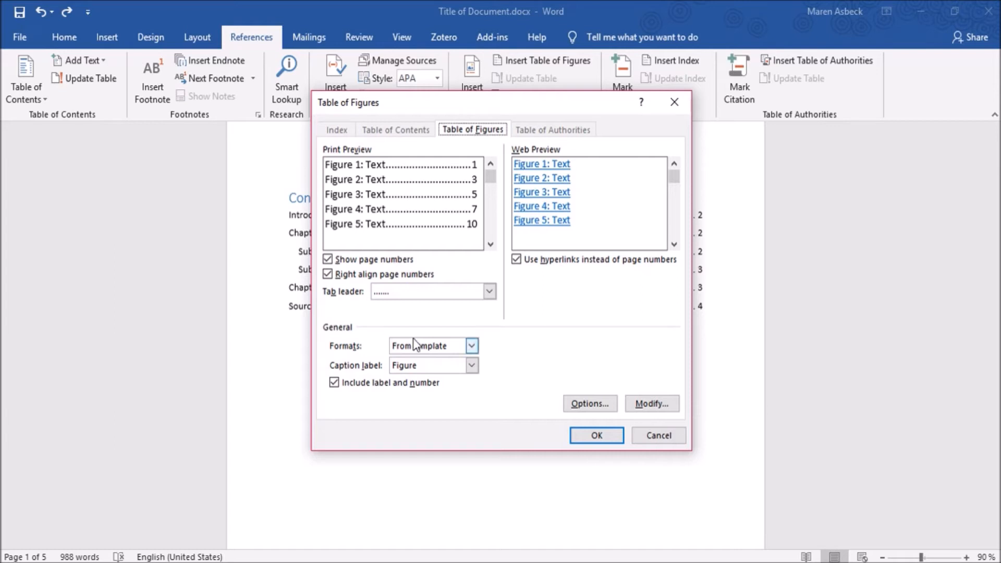
left_click(446, 345)
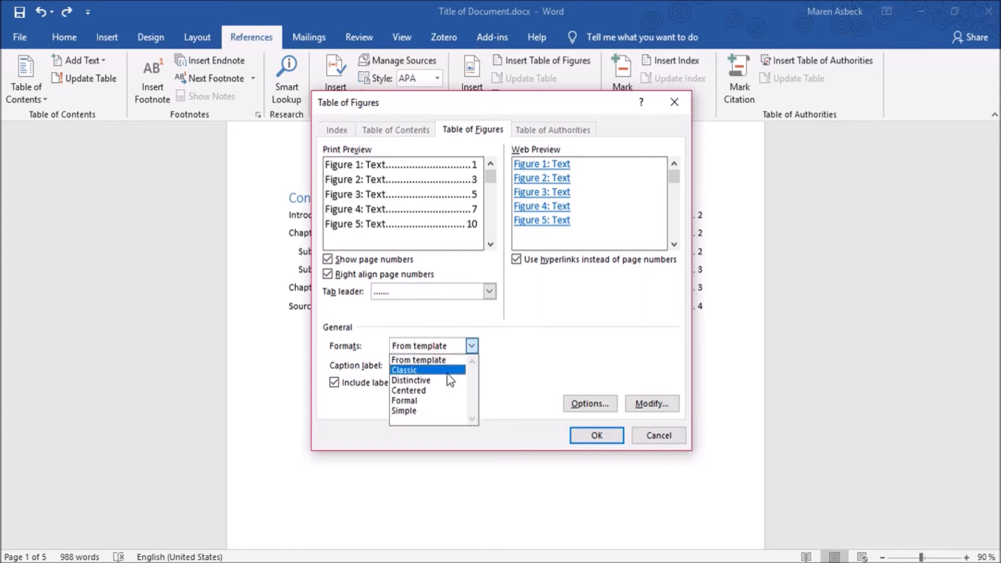
left_click(446, 372)
key("Up")
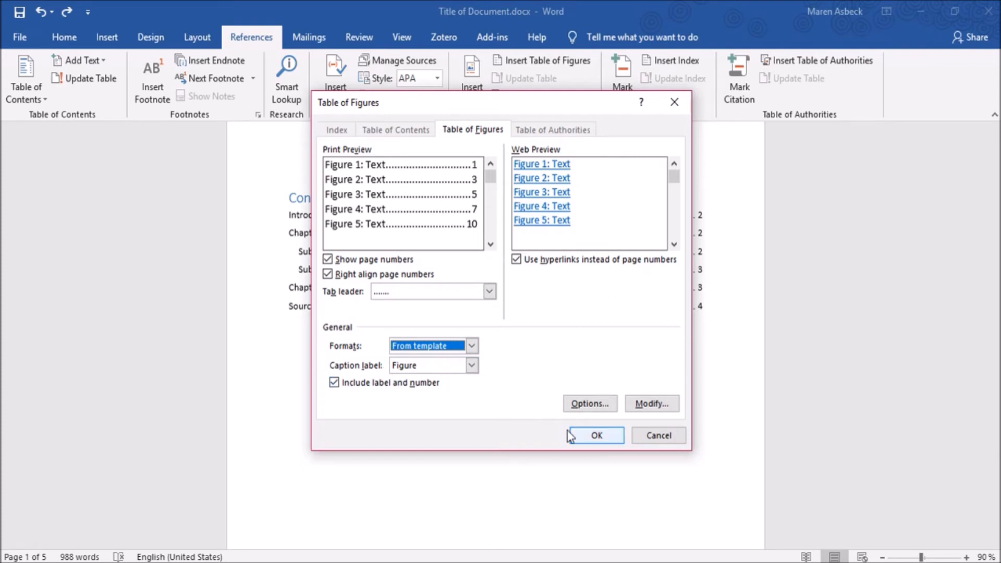
left_click(581, 436)
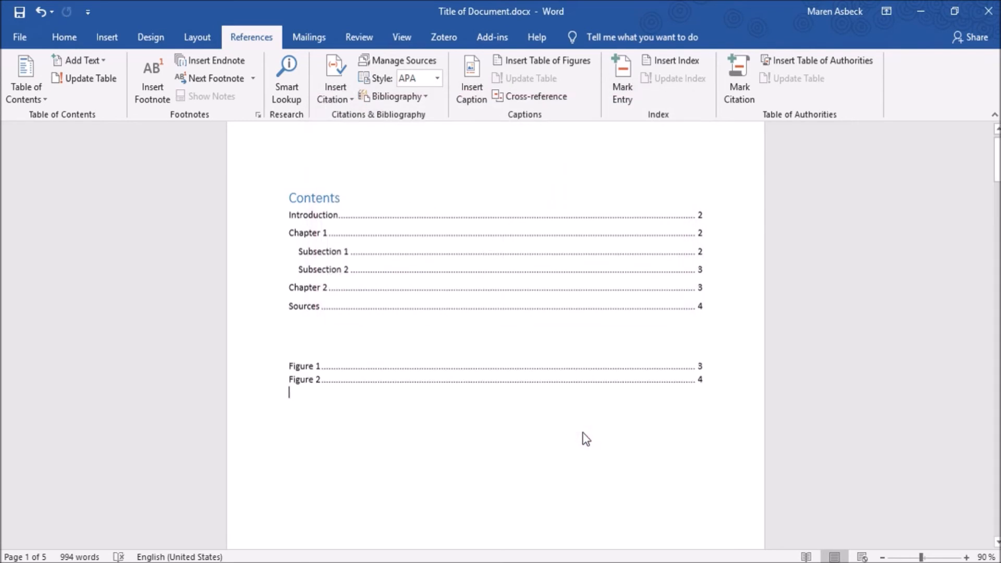
Insert a second caption list below the figure entries, using the Table caption label
left_click(548, 61)
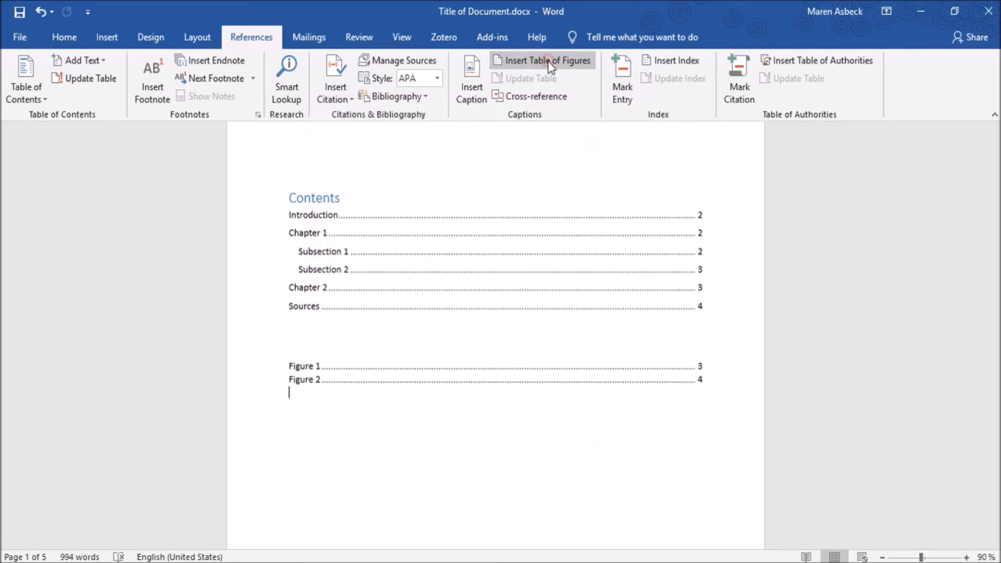
left_click(428, 365)
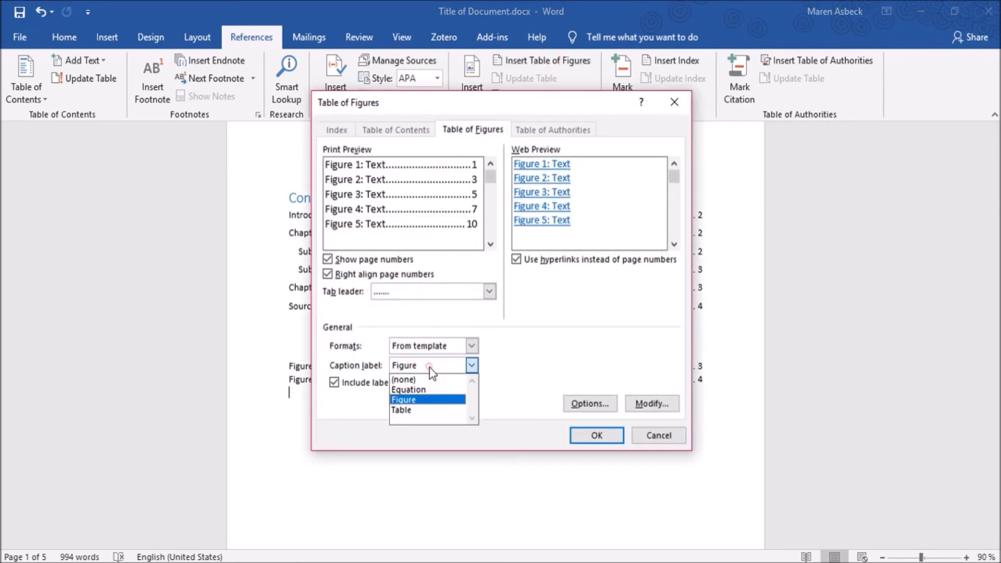
left_click(431, 410)
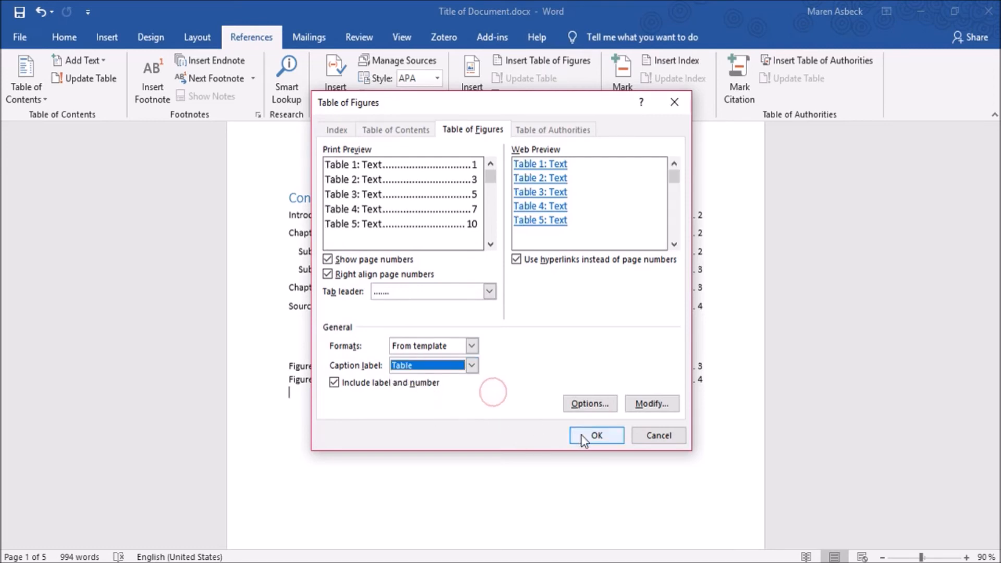
left_click(595, 436)
Update the list of figures below the table of contents
left_click(363, 211)
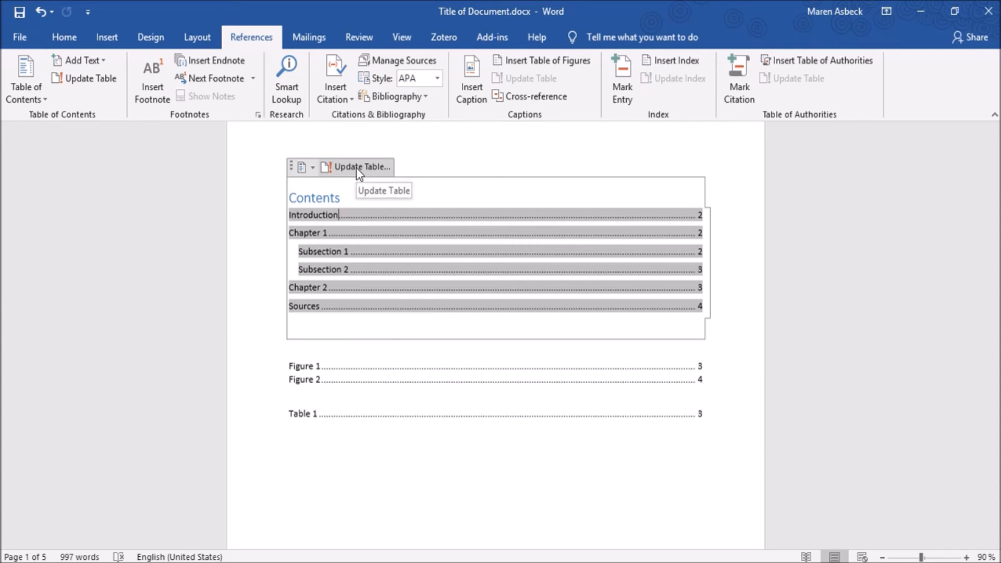
left_click(333, 371)
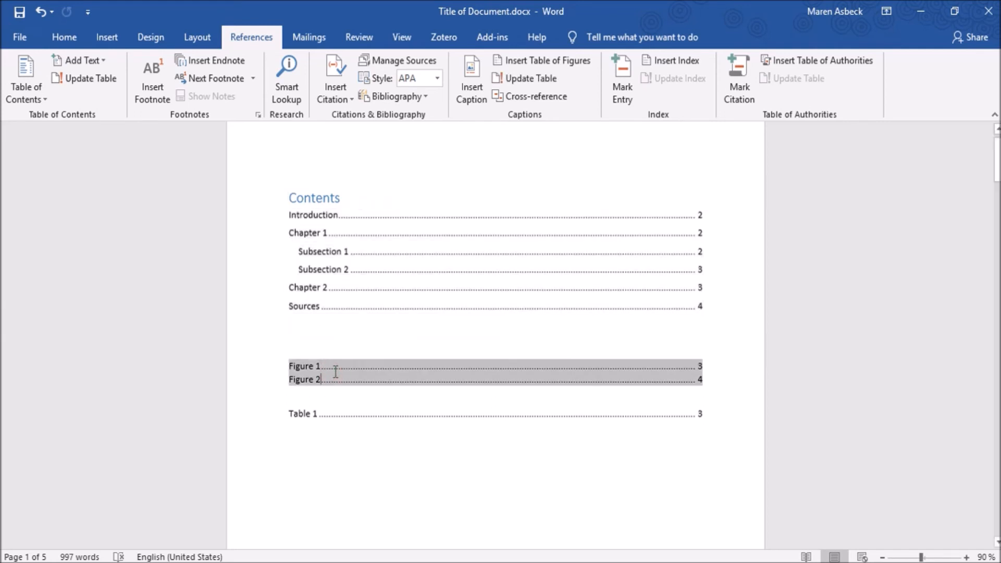
left_click(524, 79)
left_click(511, 312)
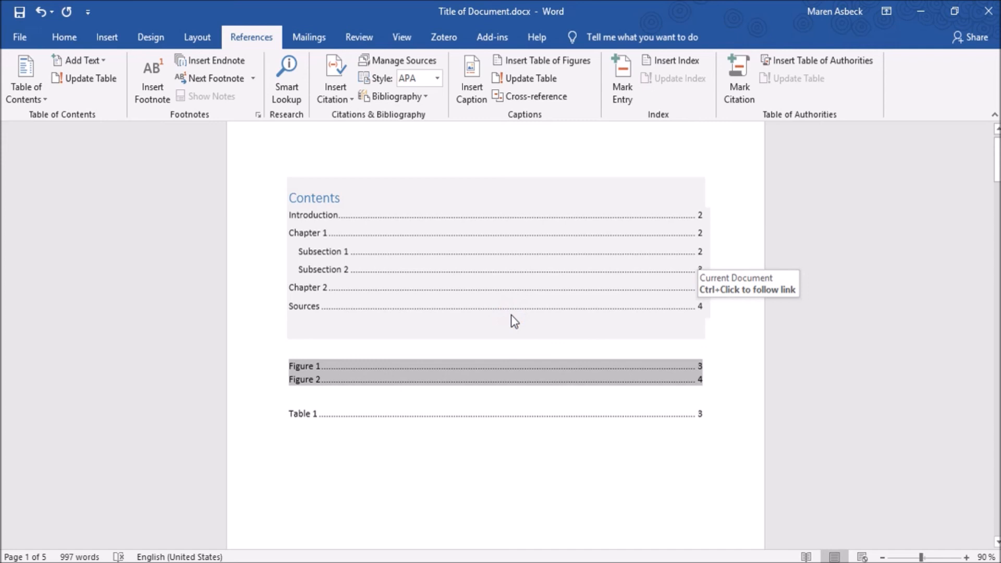
Add a "Table of figures" heading in the Heading 1 style above the figure list and update the entire table of contents
left_click(300, 355)
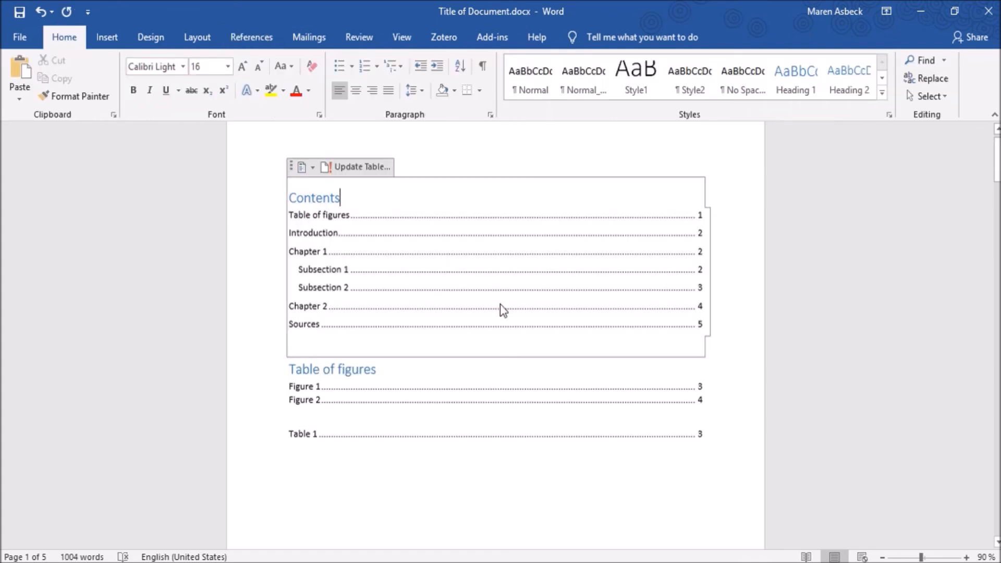
left_click(449, 489)
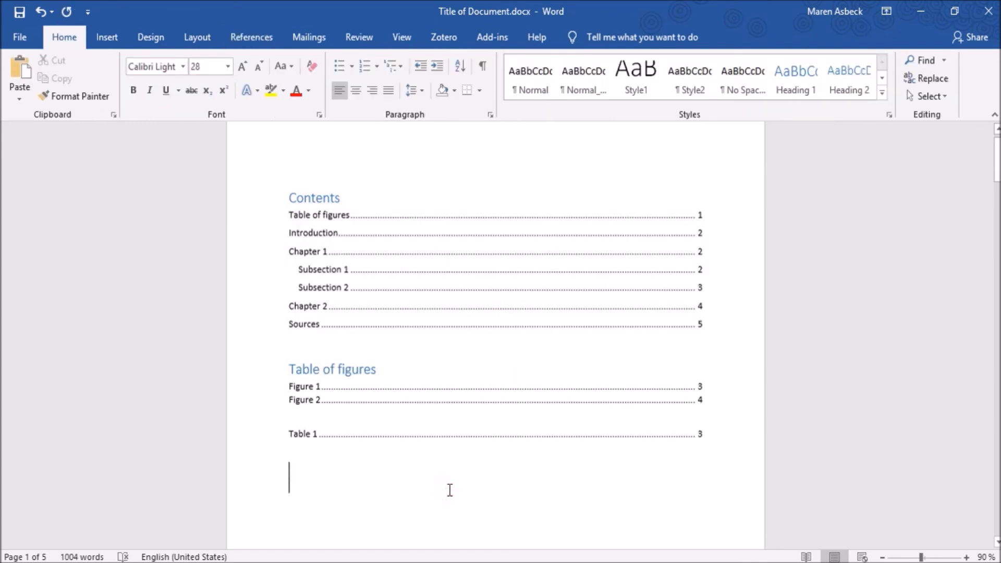